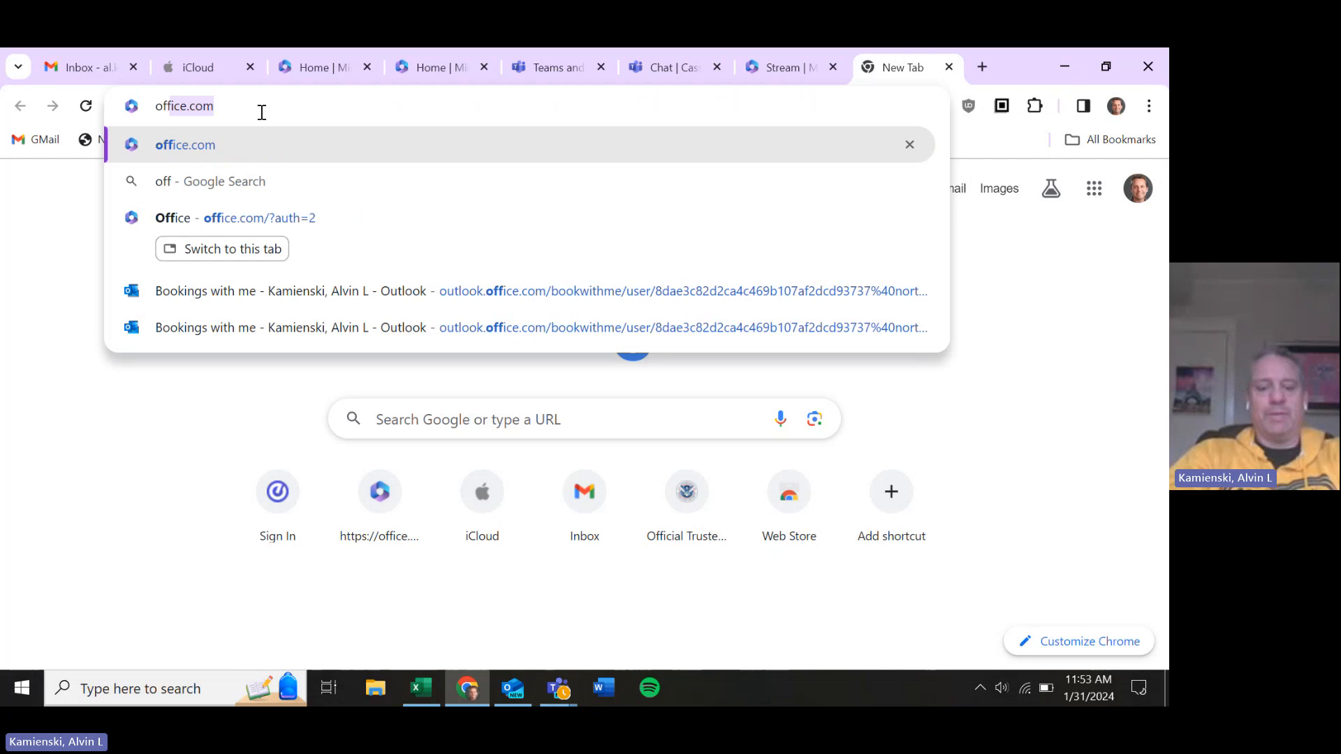
Go to office.com in Chrome to load the Microsoft 365 home page
{"action": "type", "text": "ice"}
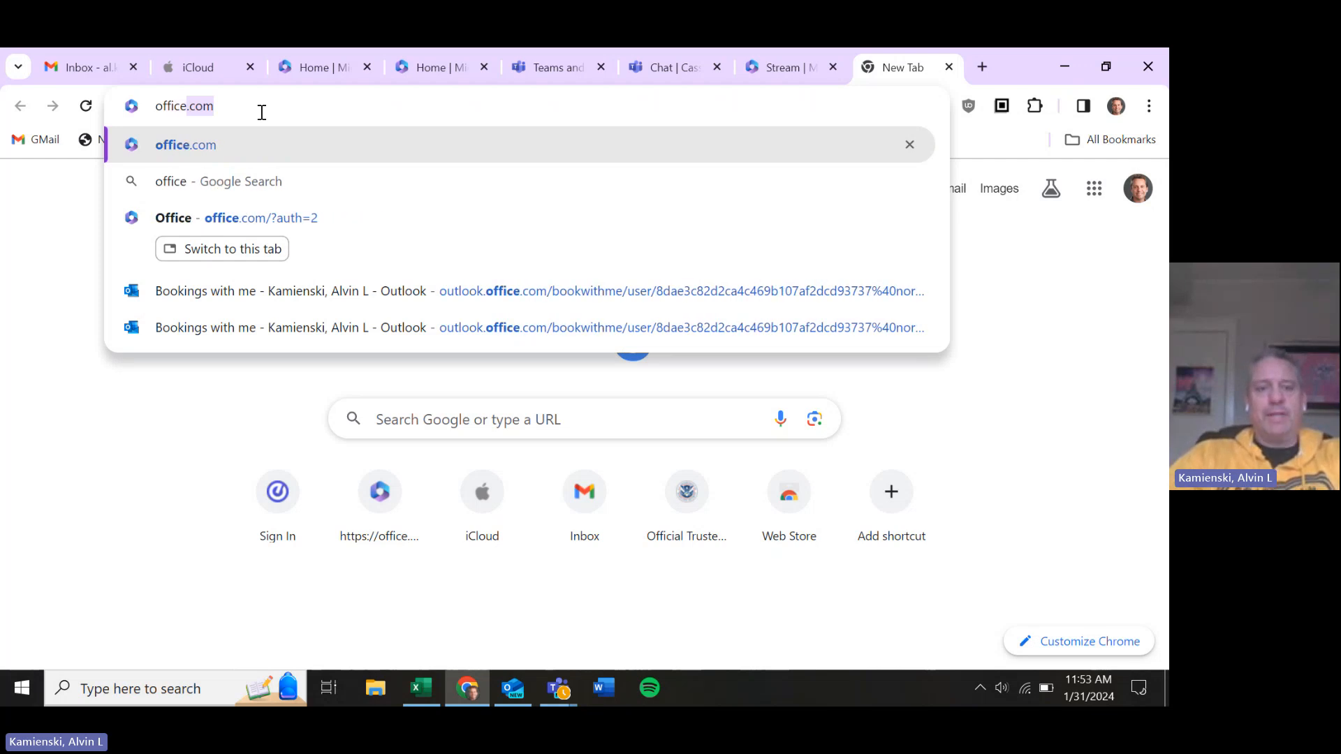
{"action": "type", "text": ".com"}
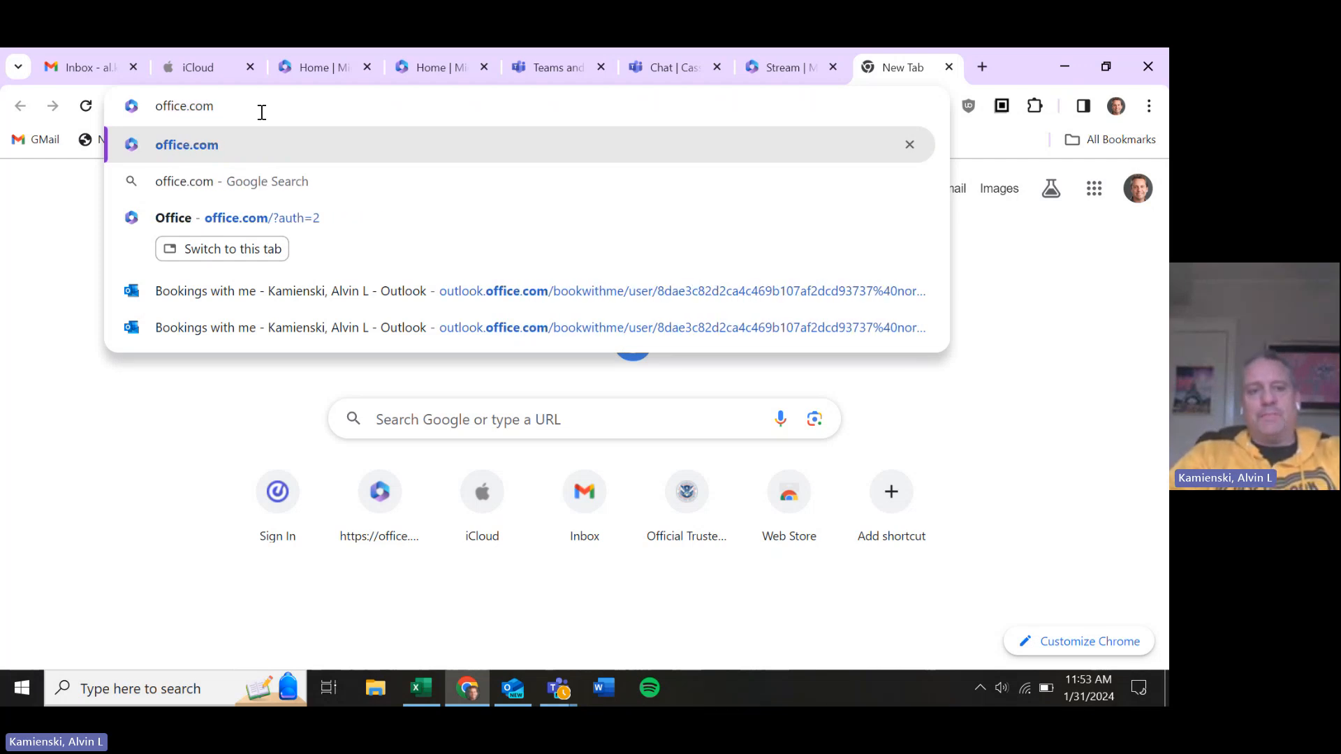
{"action": "key", "text": "Return"}
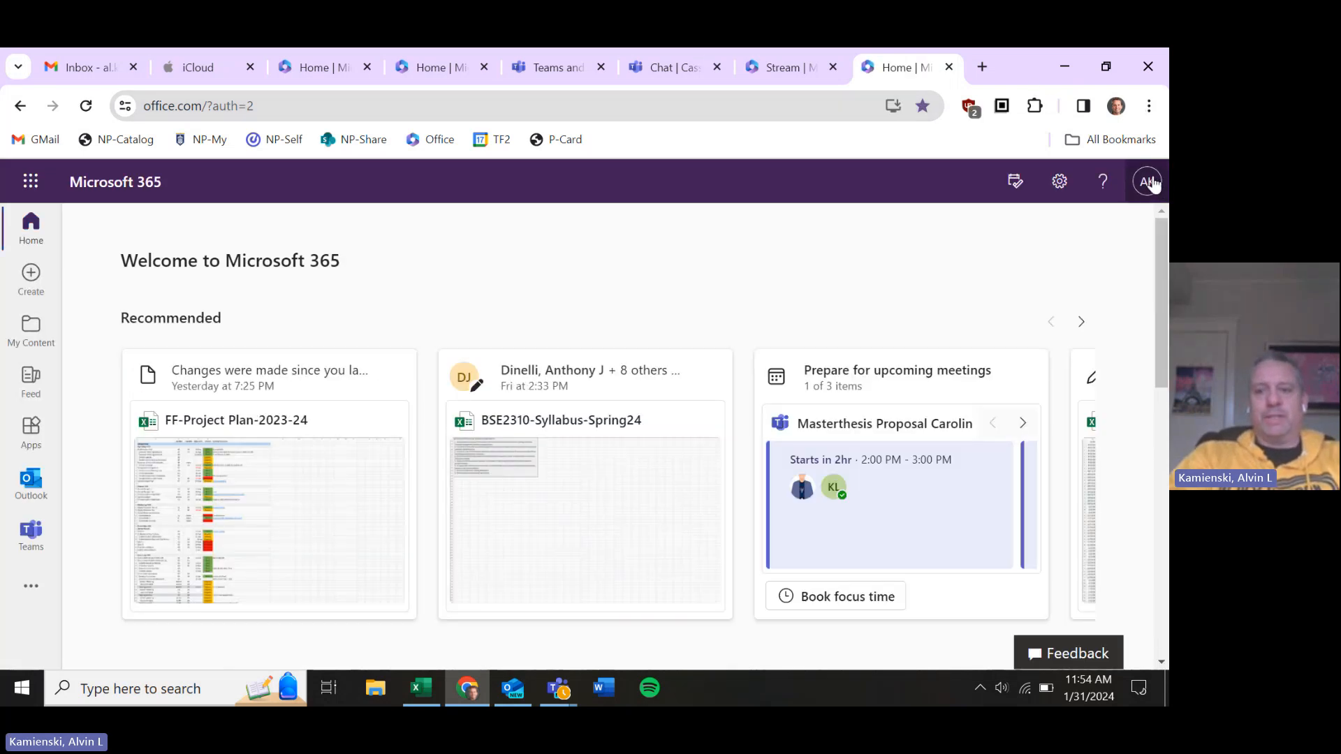
Check the signed-in account's e-mail address, then bring up the Microsoft 365 app list
{"action": "left_click", "coordinate": [1150, 182]}
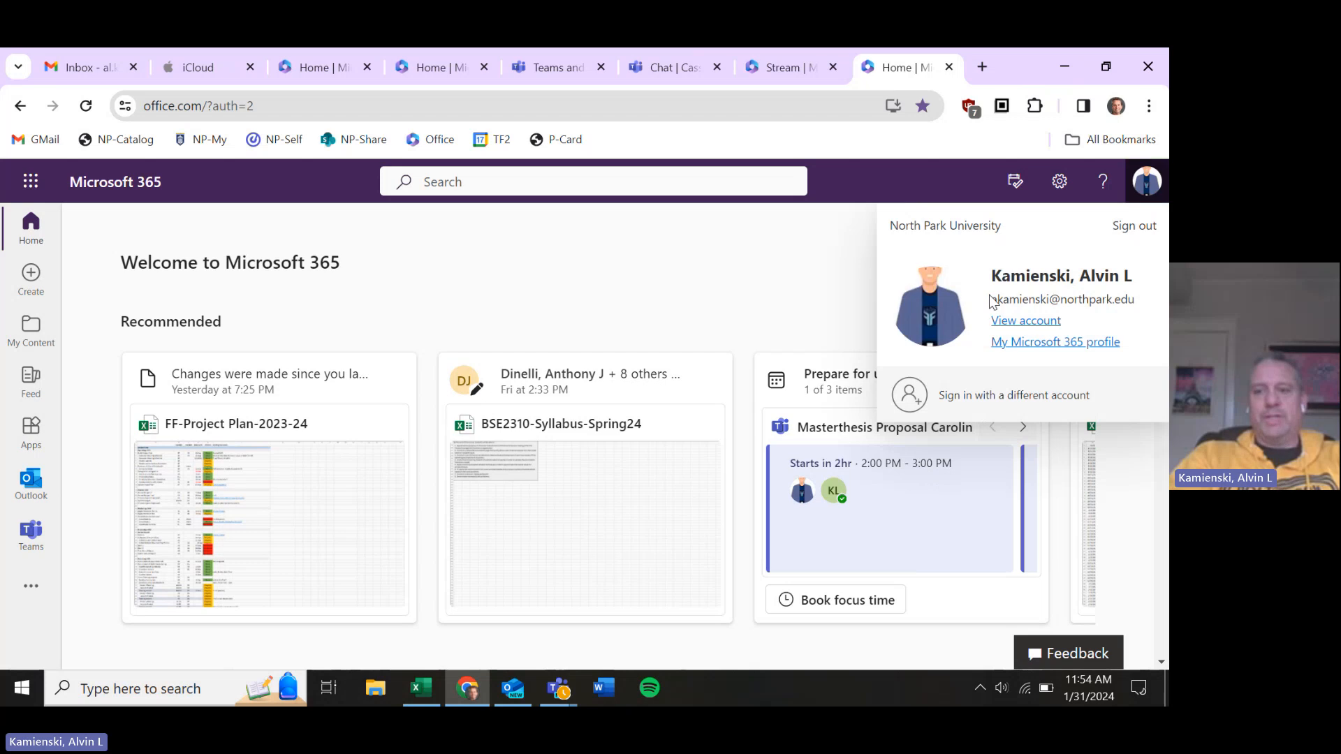
{"action": "left_click_drag", "start_coordinate": [991, 301], "coordinate": [1146, 312]}
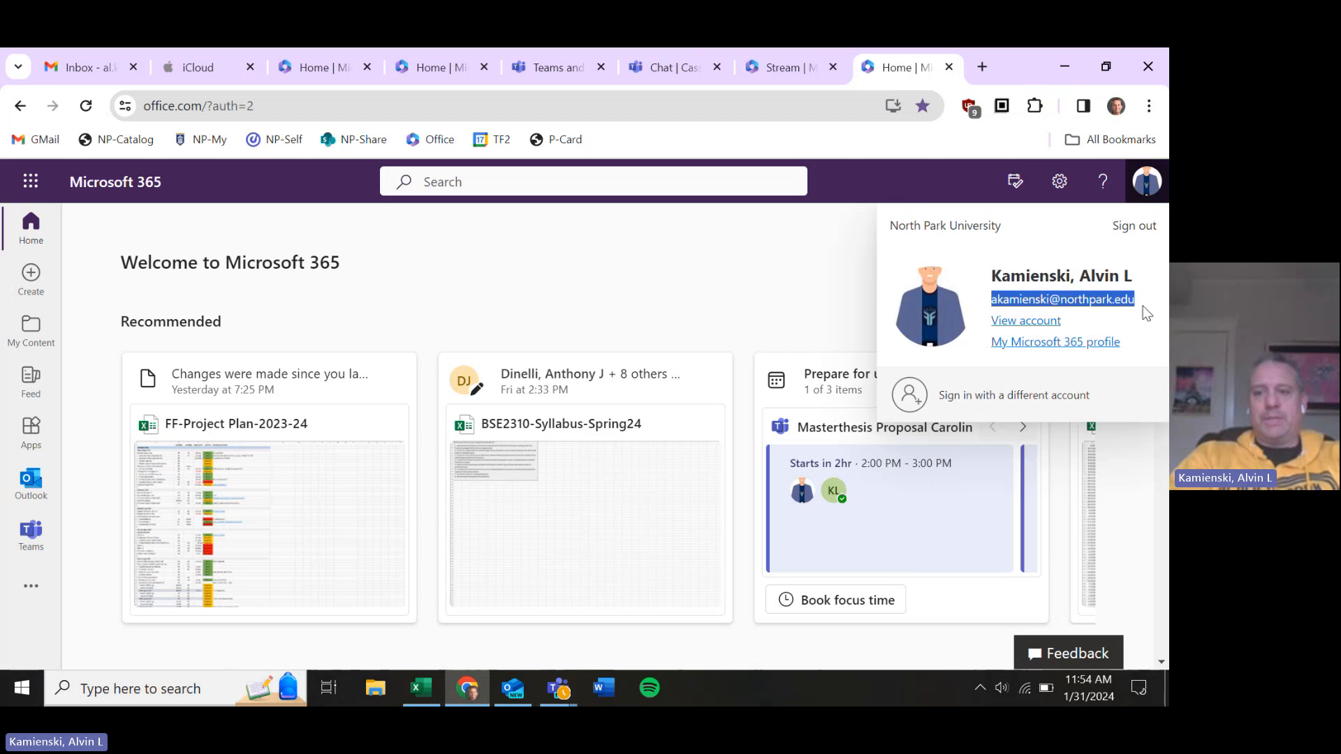
{"action": "left_click", "coordinate": [729, 222]}
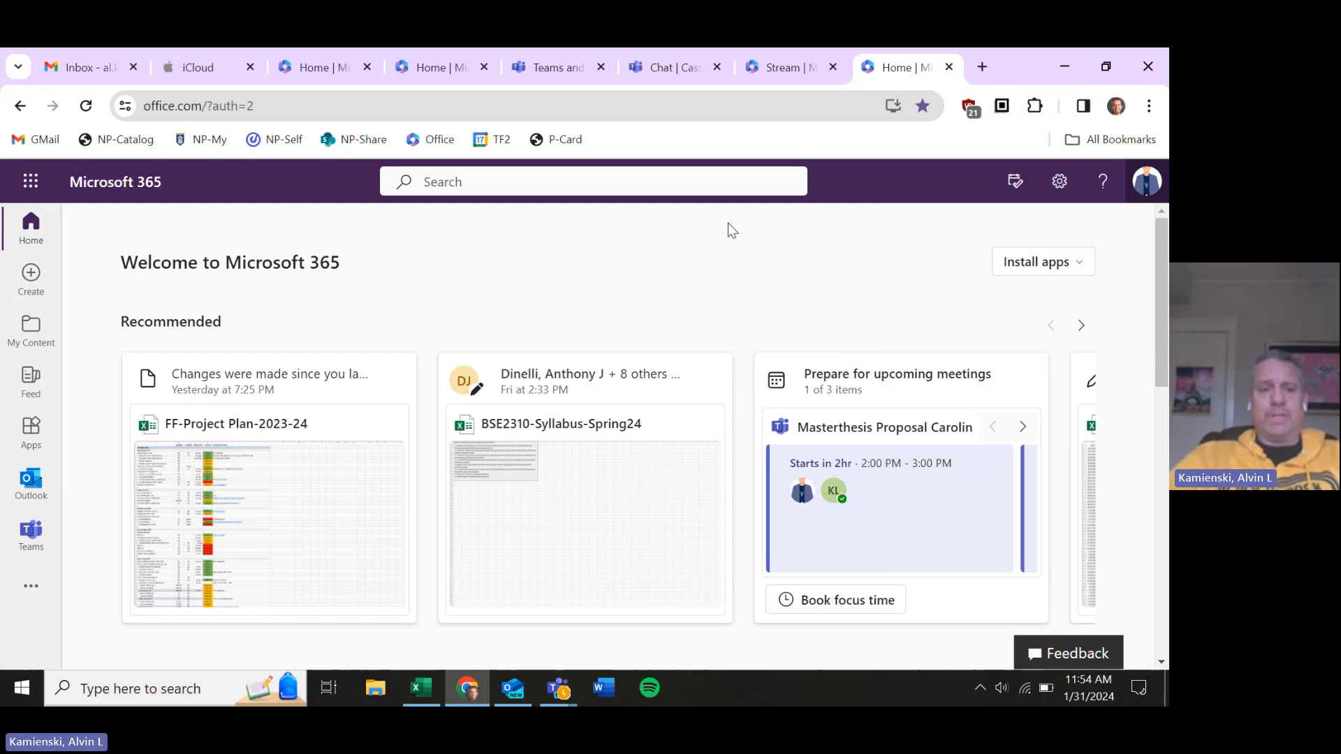
{"action": "left_click", "coordinate": [29, 183]}
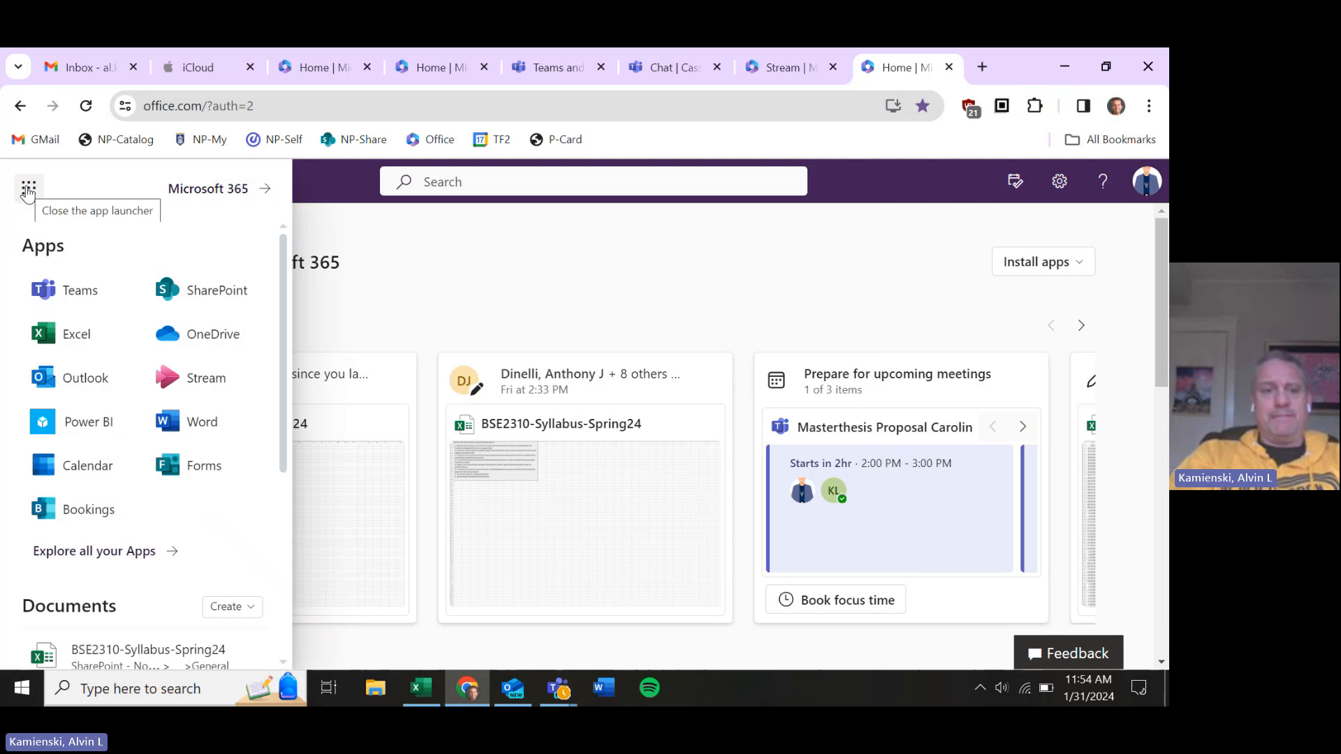
Launch Teams and show its Chat page with the student's conversation and recent chats
{"action": "left_click", "coordinate": [85, 300]}
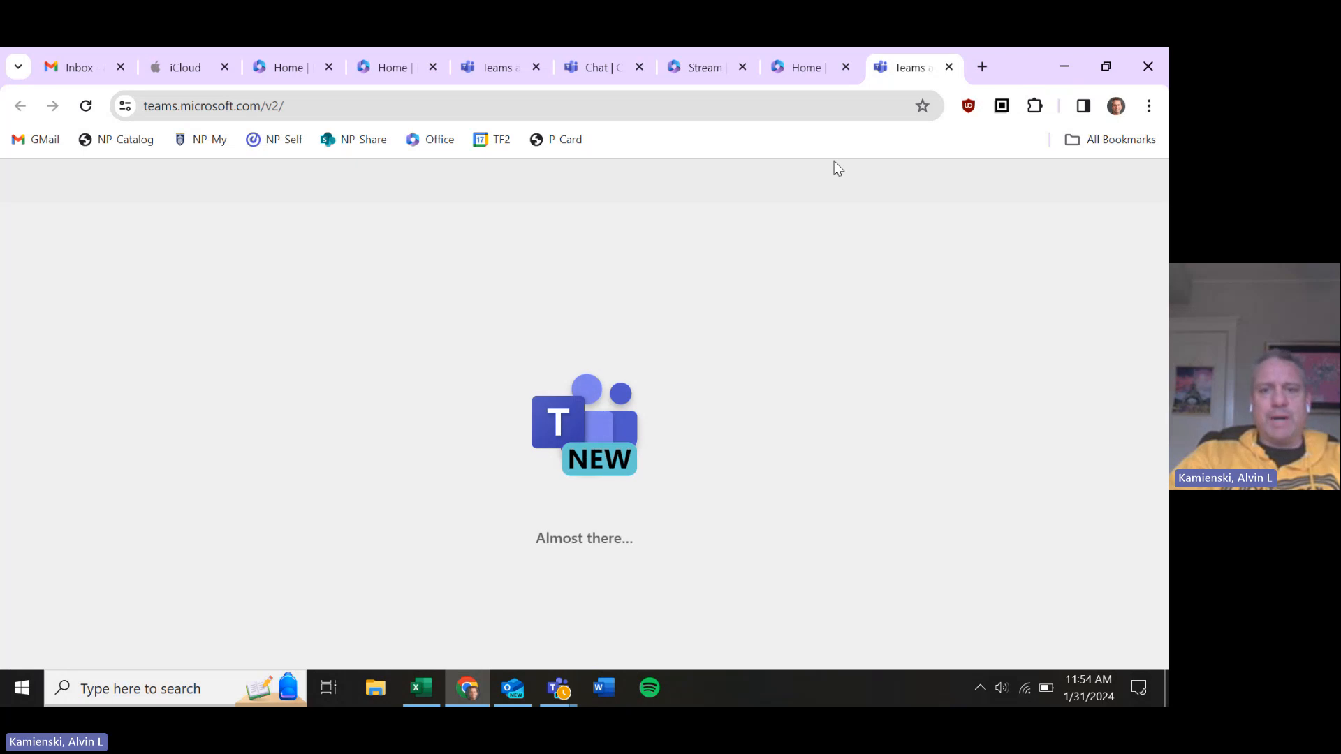
{"action": "key", "text": "ctrl+shift+Tab"}
{"action": "key", "text": "ctrl+shift+Tab"}
{"action": "key", "text": "ctrl+shift+Tab"}
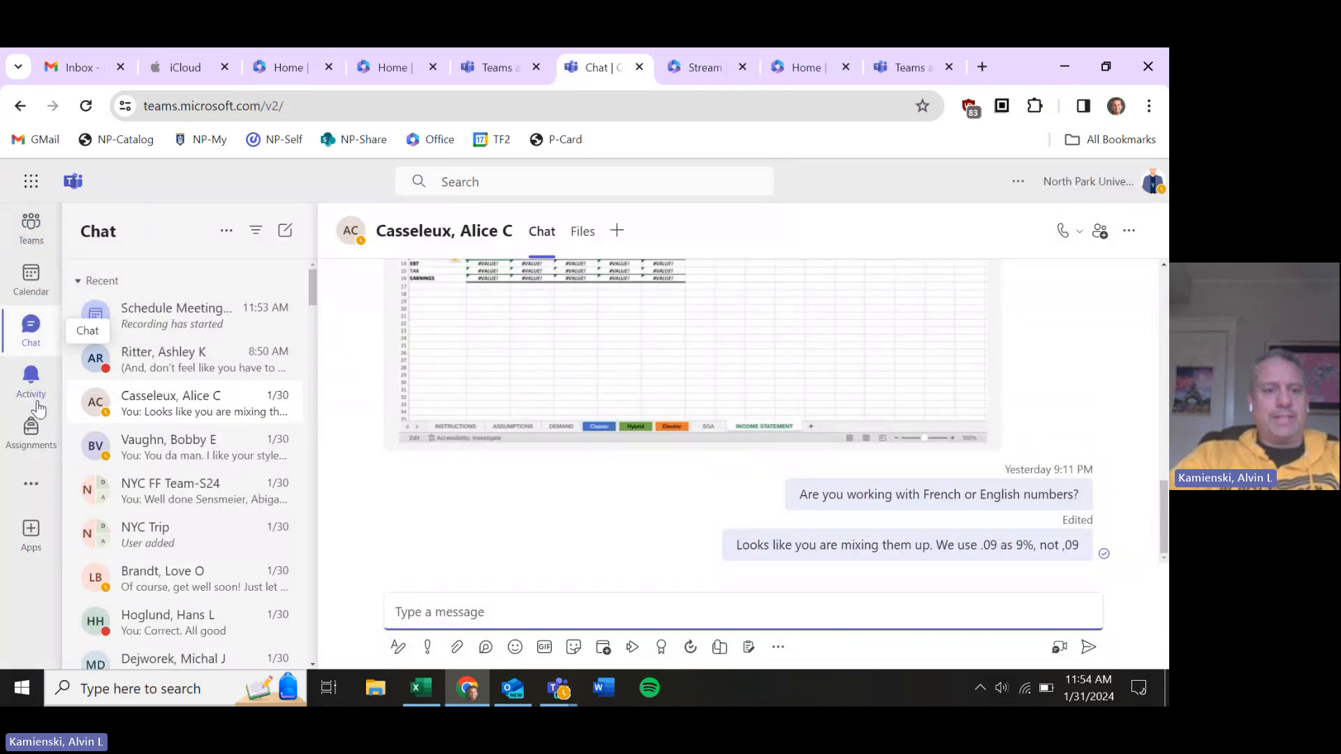
{"action": "left_click", "coordinate": [32, 343]}
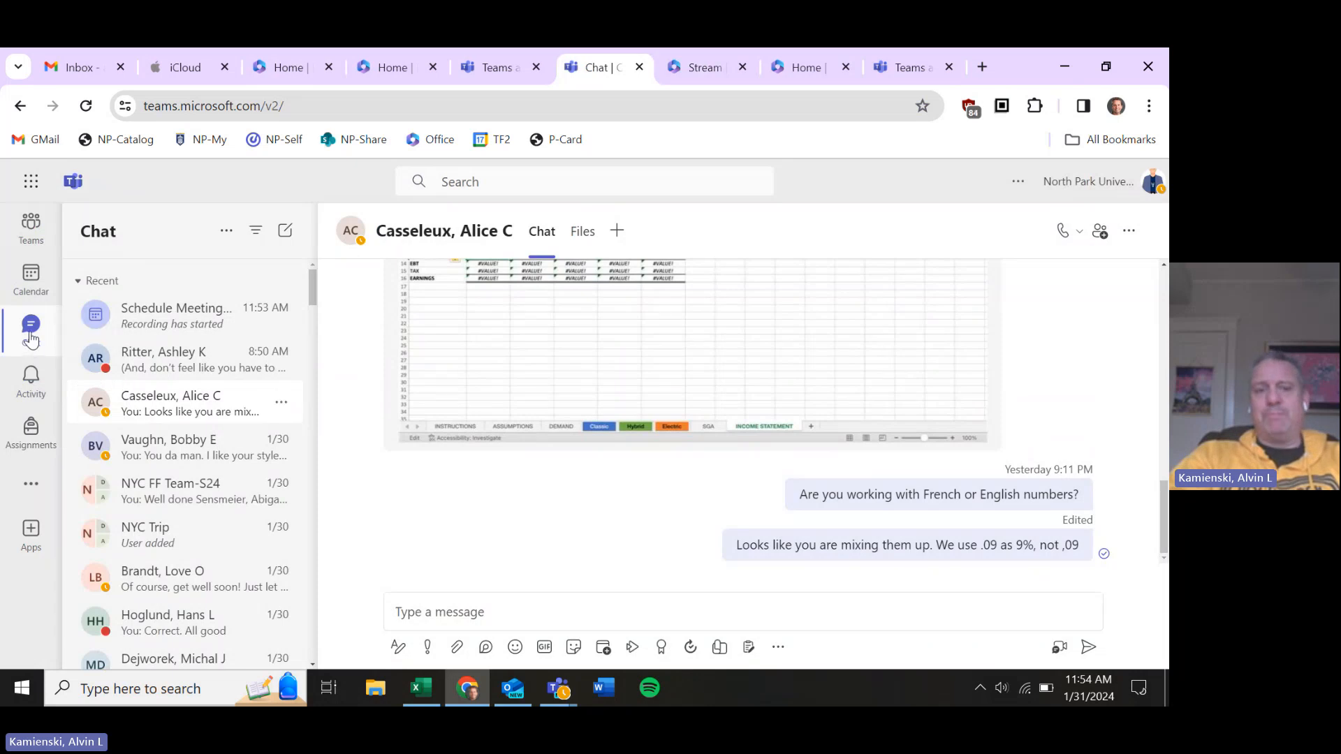
{"action": "left_click", "coordinate": [585, 175]}
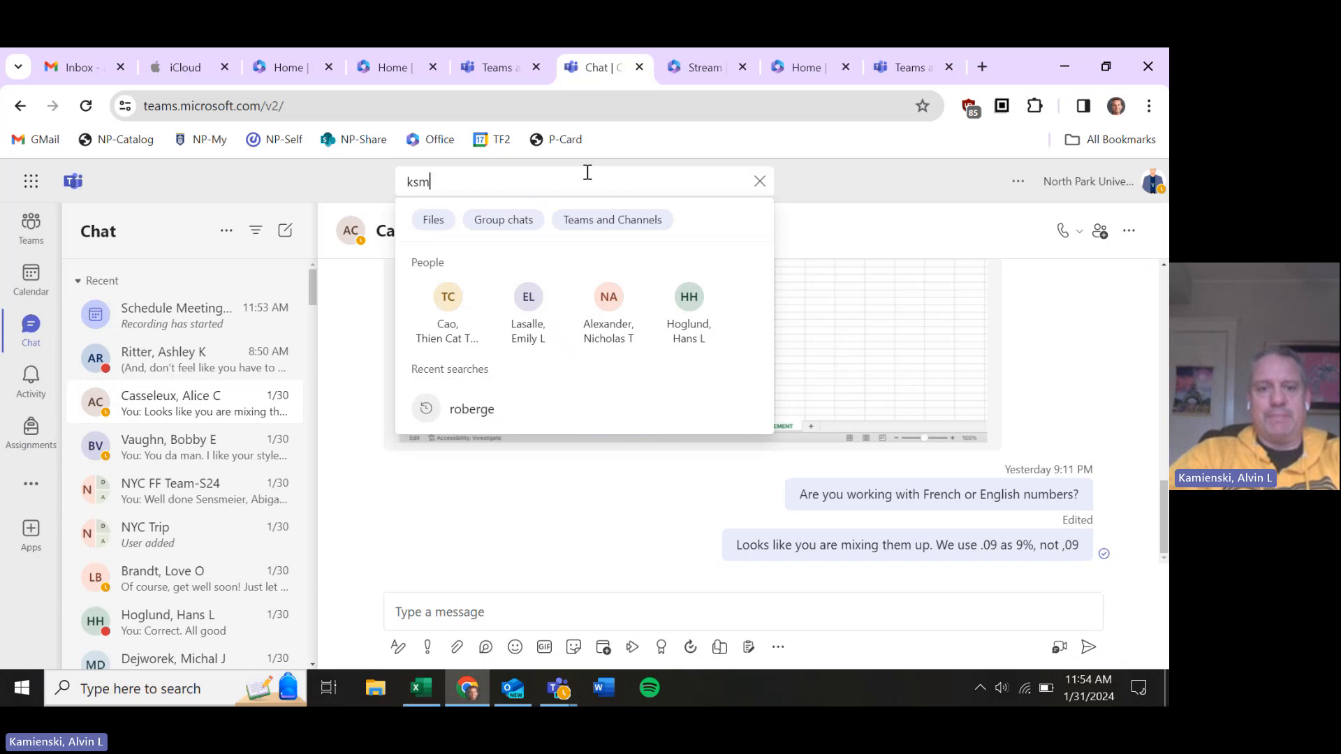
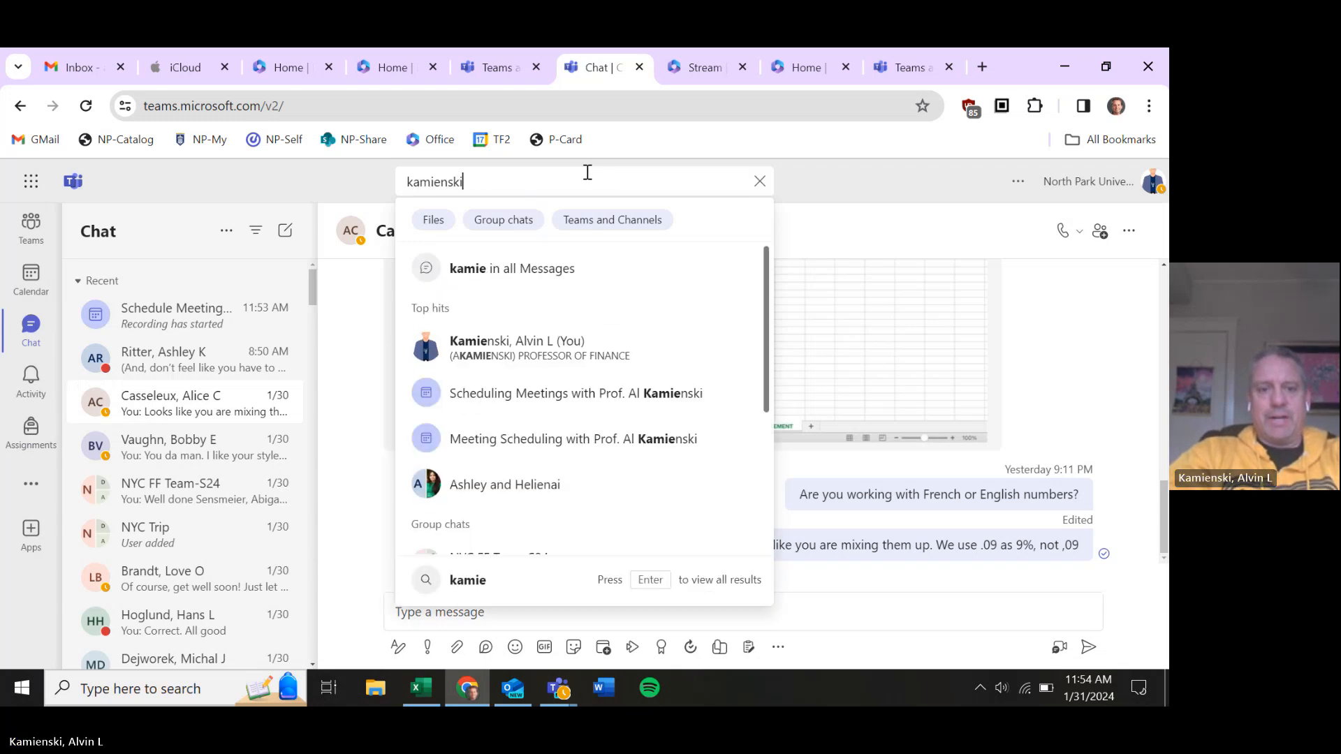
{"action": "key", "text": "Return"}
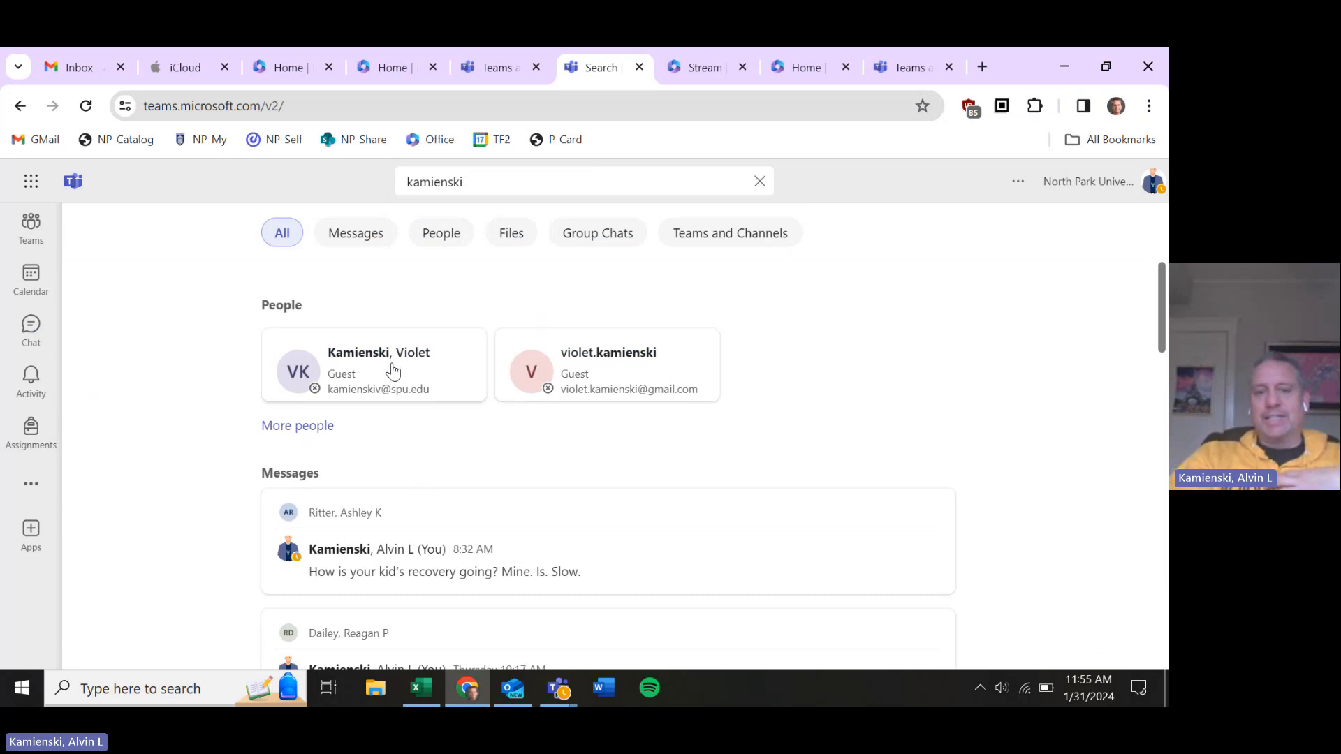
{"action": "left_click", "coordinate": [32, 327]}
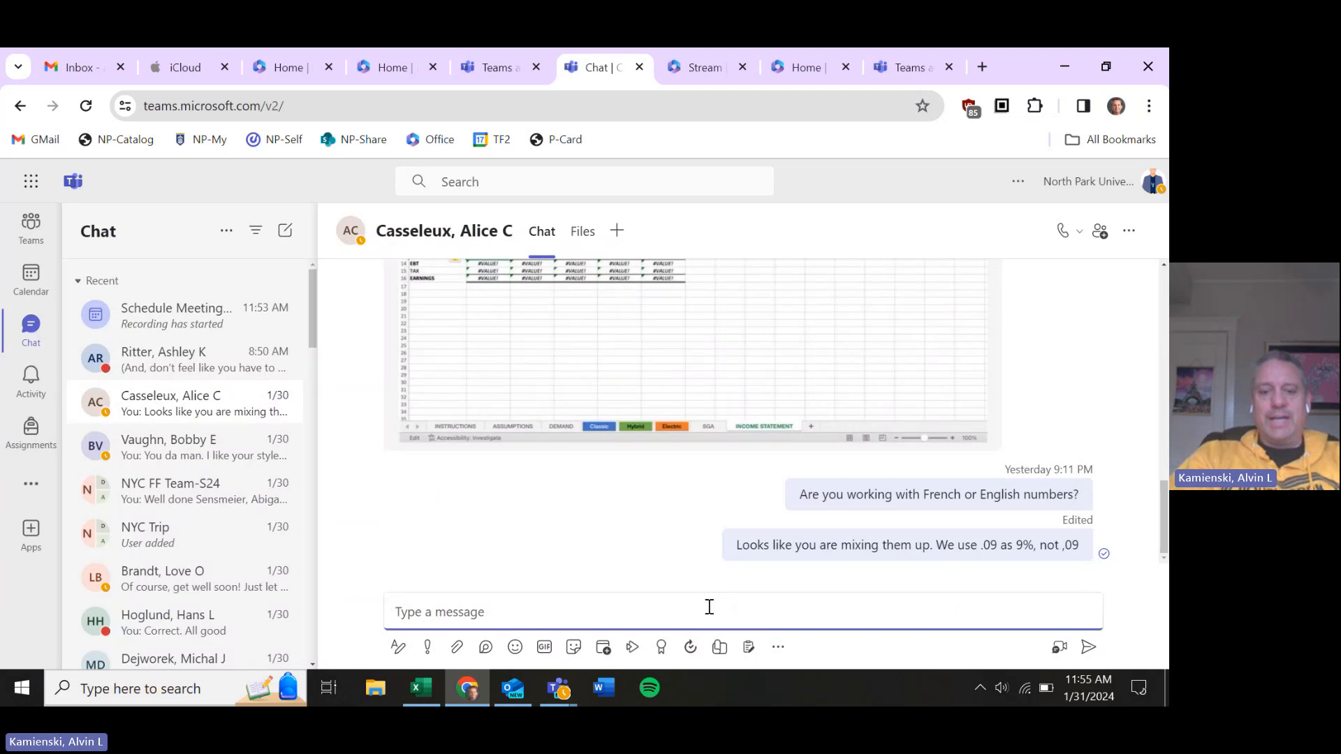
Schedule a meeting from the student's chat and title it 'Acadademic Advising'
{"action": "left_click", "coordinate": [603, 650]}
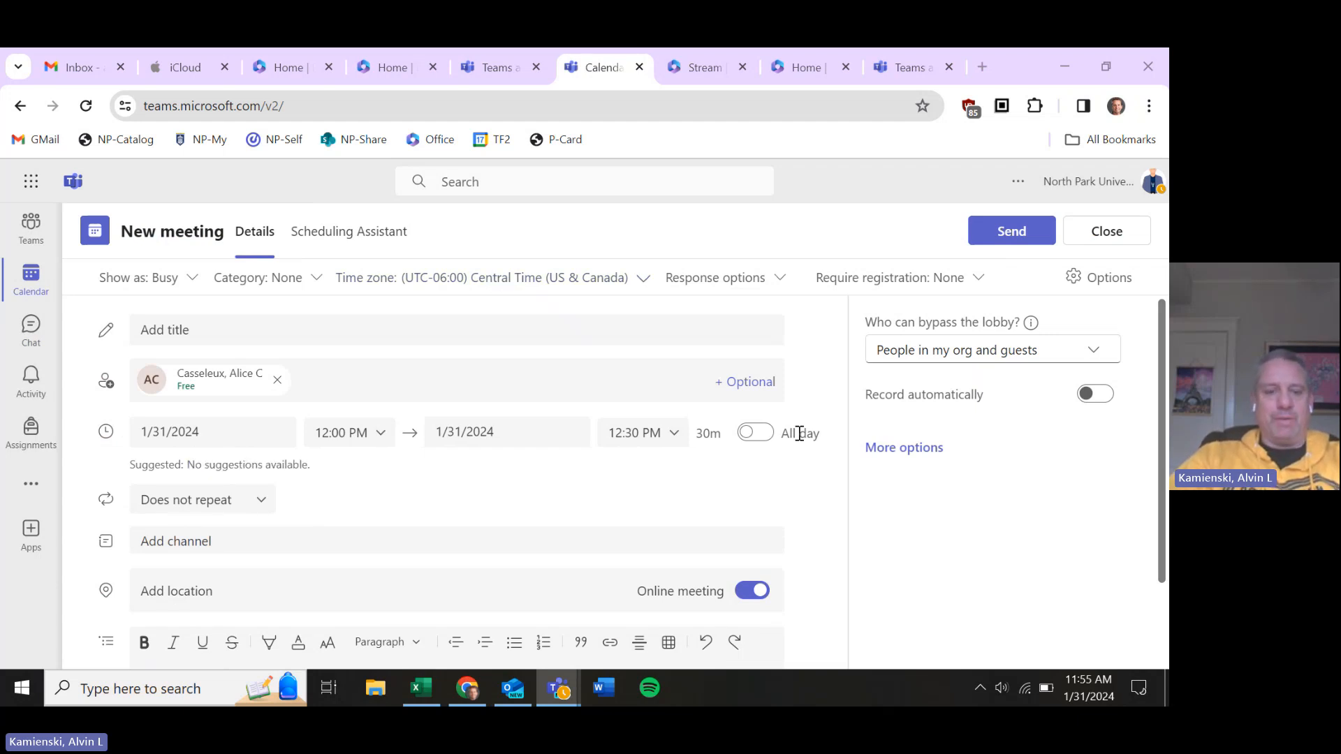
{"action": "left_click", "coordinate": [353, 336]}
{"action": "type", "text": "Ac"}
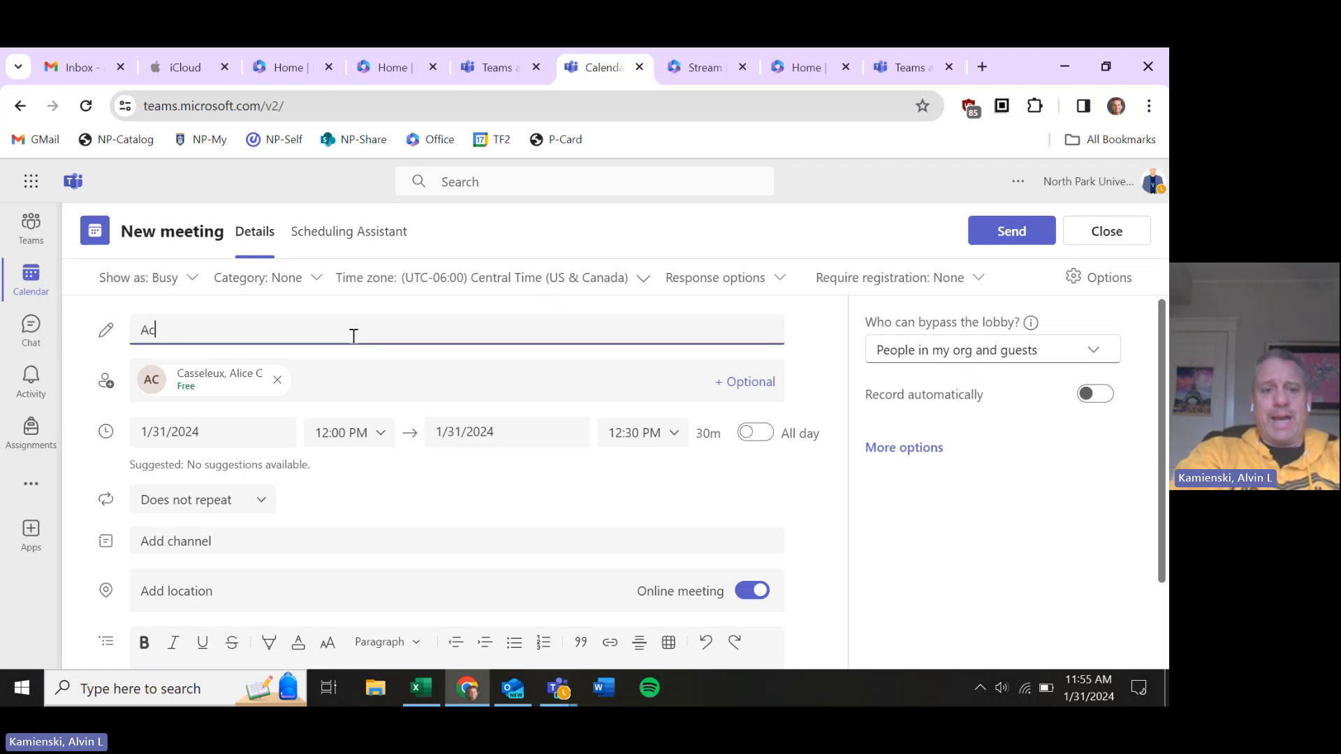
{"action": "type", "text": "adadem"}
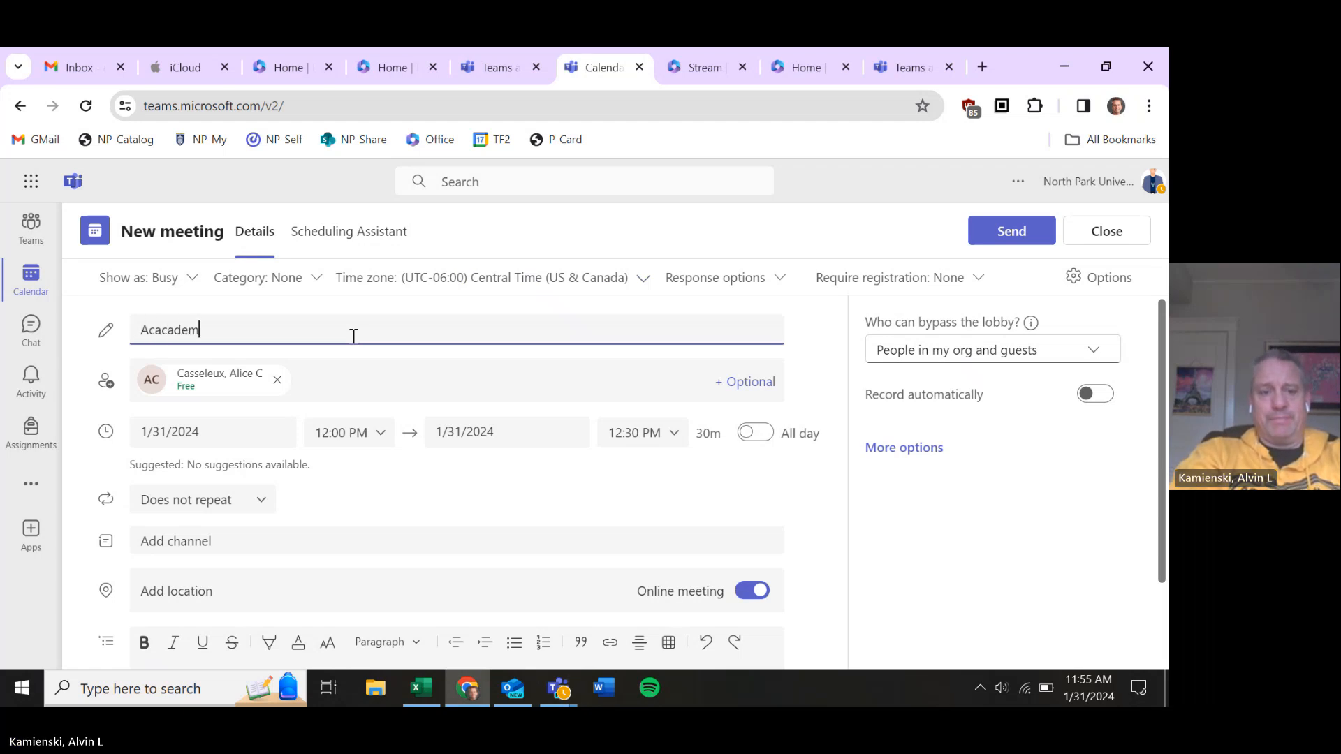
{"action": "type", "text": "ic Advising"}
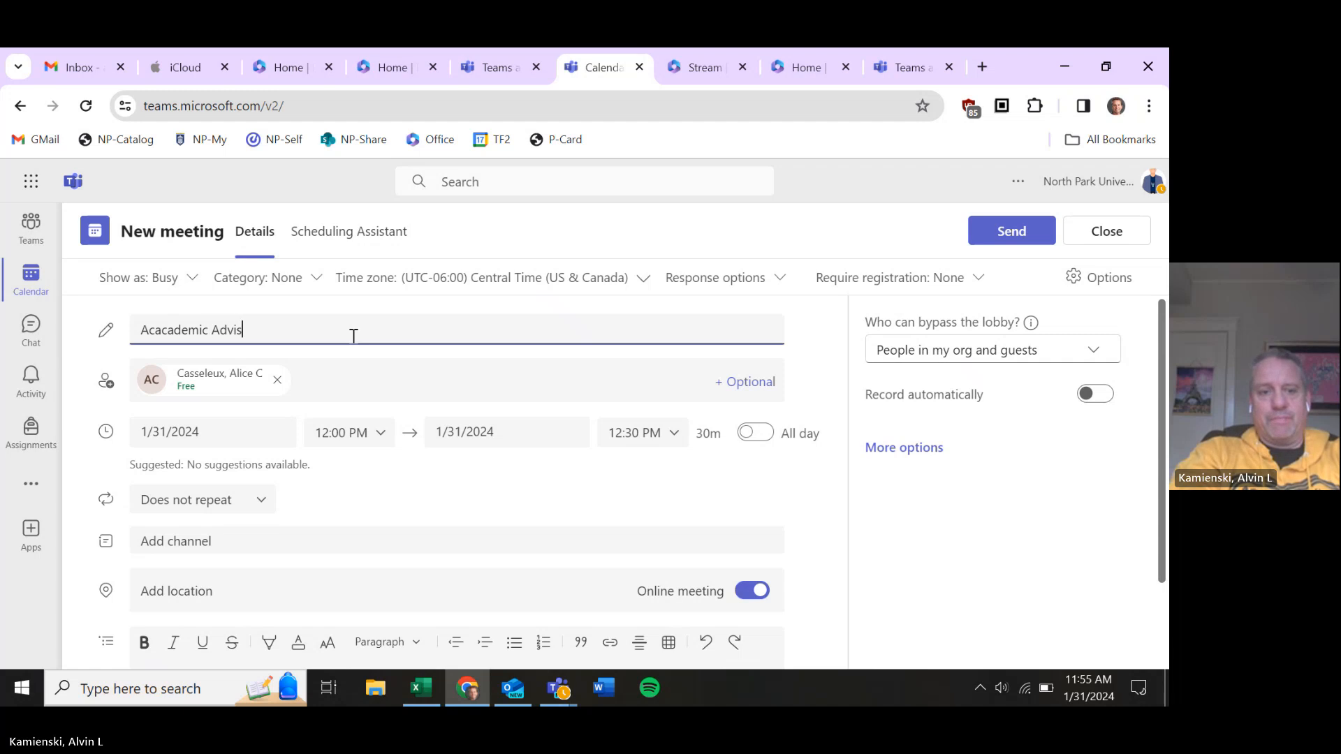
{"action": "left_click", "coordinate": [209, 433]}
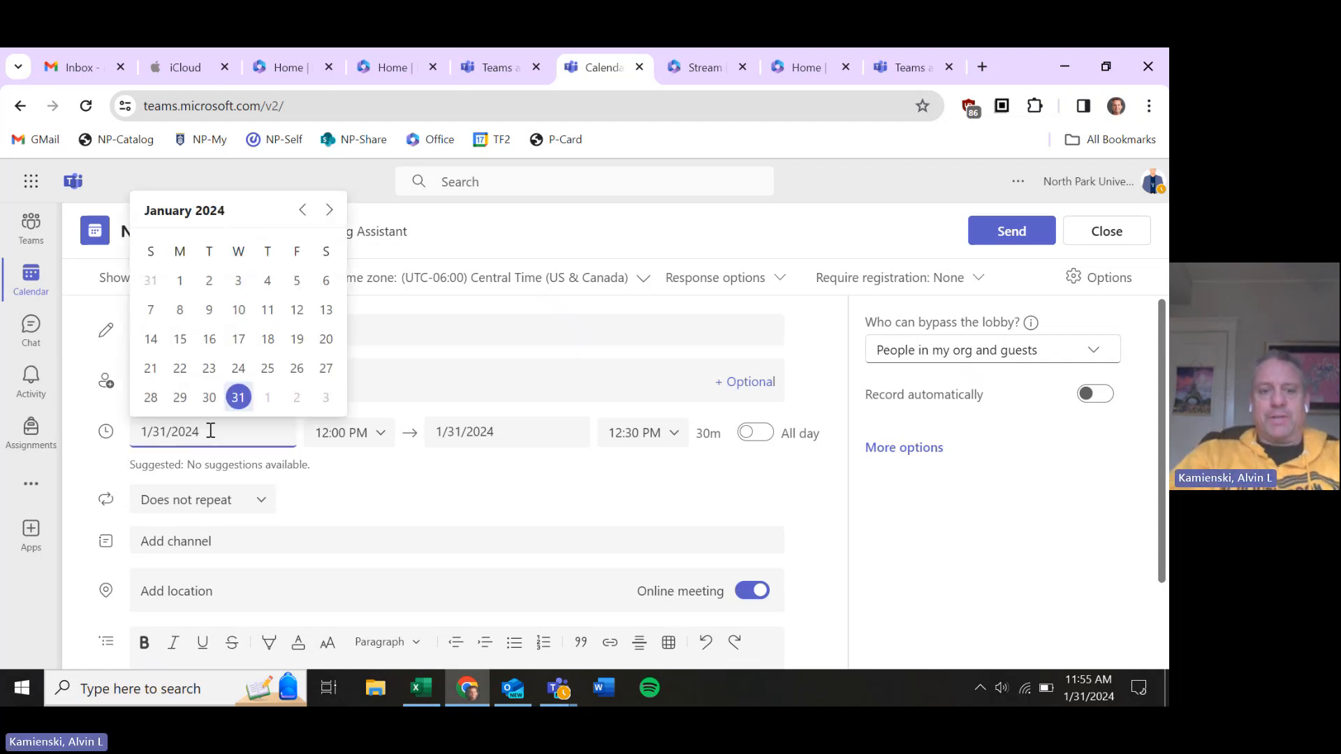
Set the meeting to 2/1/2024, 12:00 PM to 12:15 PM
{"action": "left_click", "coordinate": [267, 398]}
{"action": "left_click", "coordinate": [383, 445]}
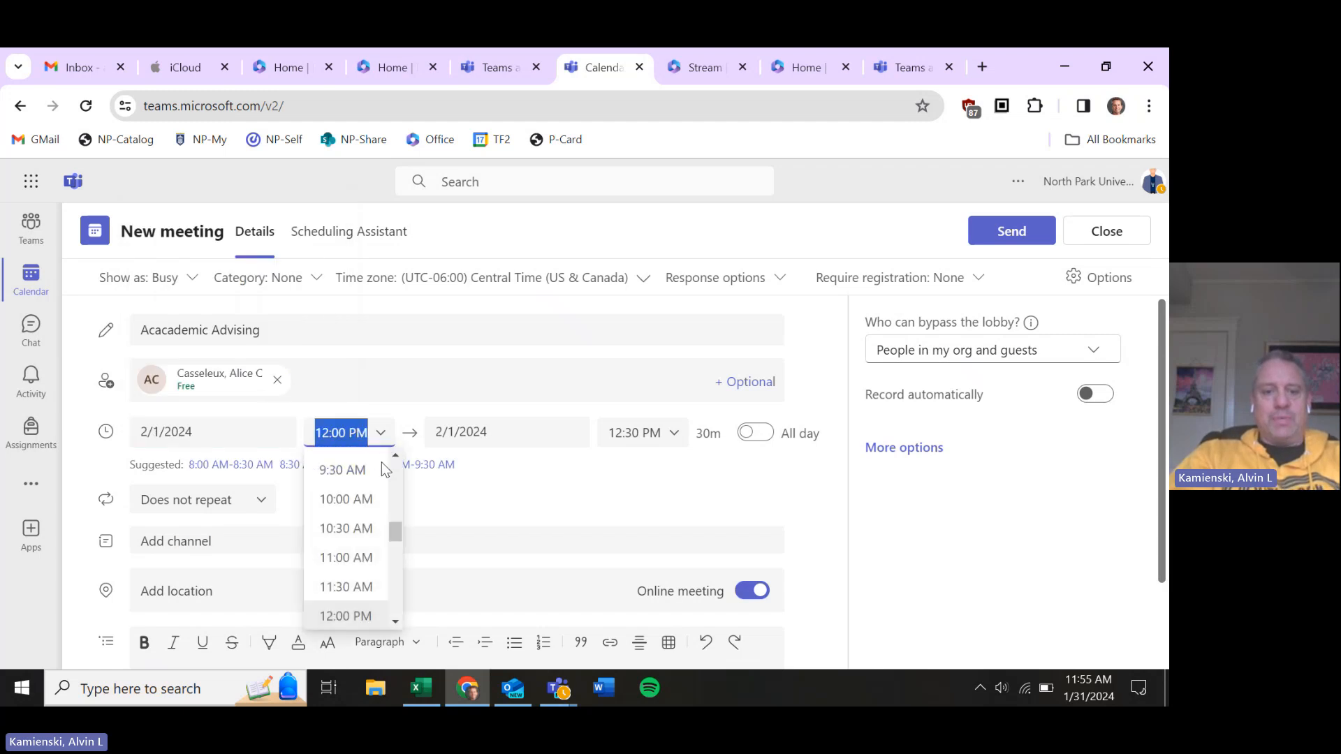
{"action": "left_click", "coordinate": [364, 583]}
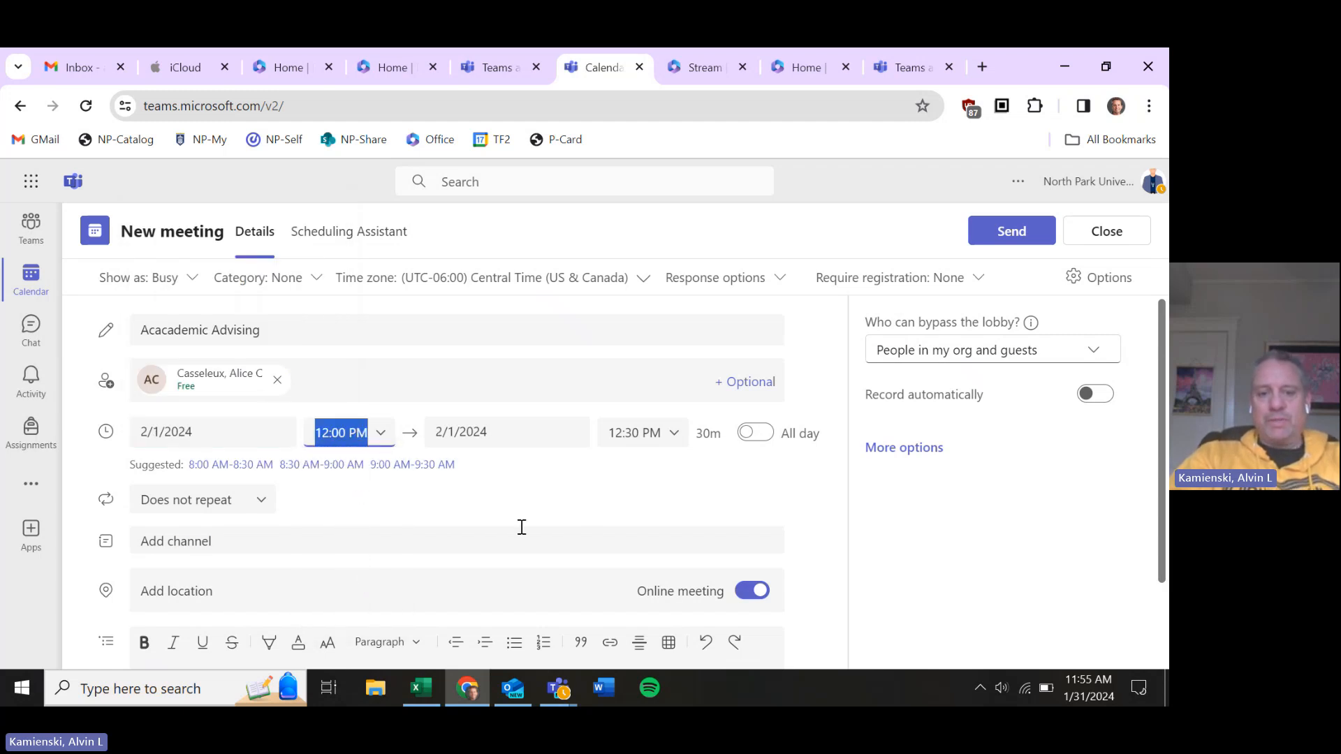
{"action": "key", "text": "Tab"}
{"action": "key", "text": "Tab"}
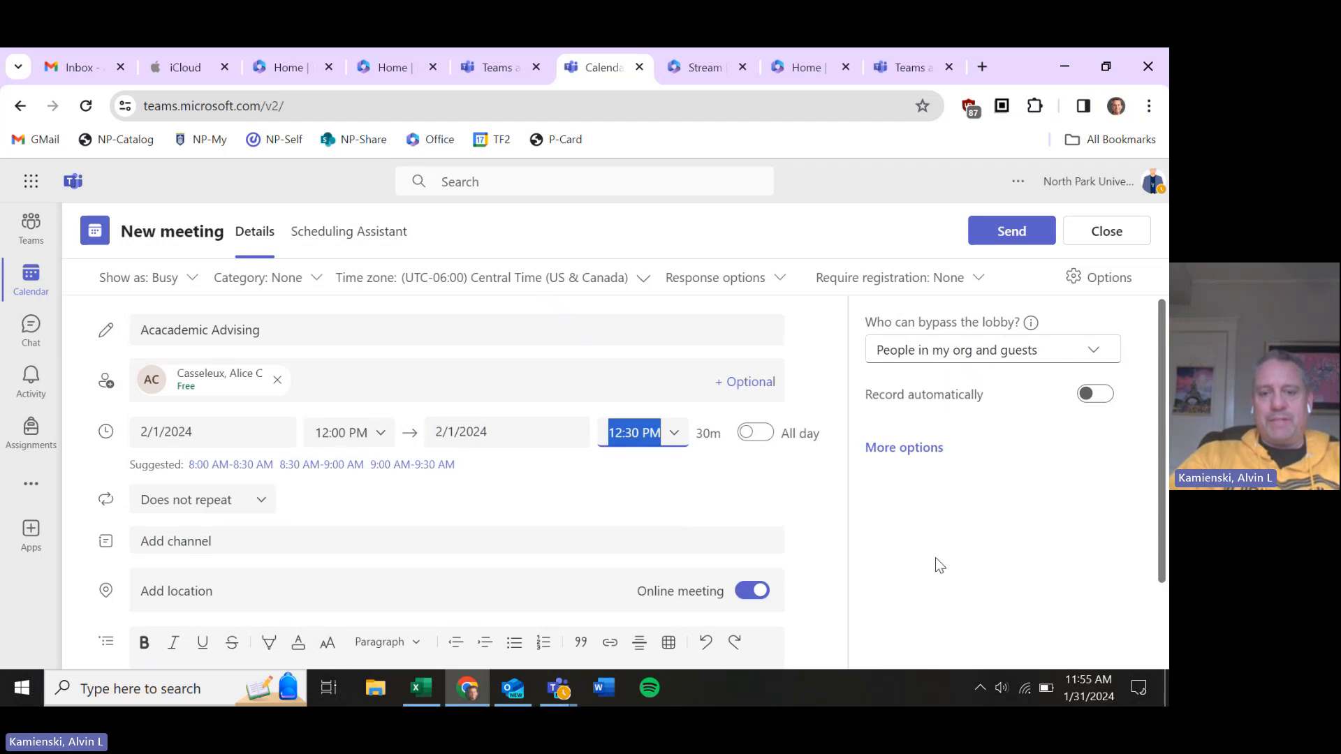
{"action": "key", "text": "Right"}
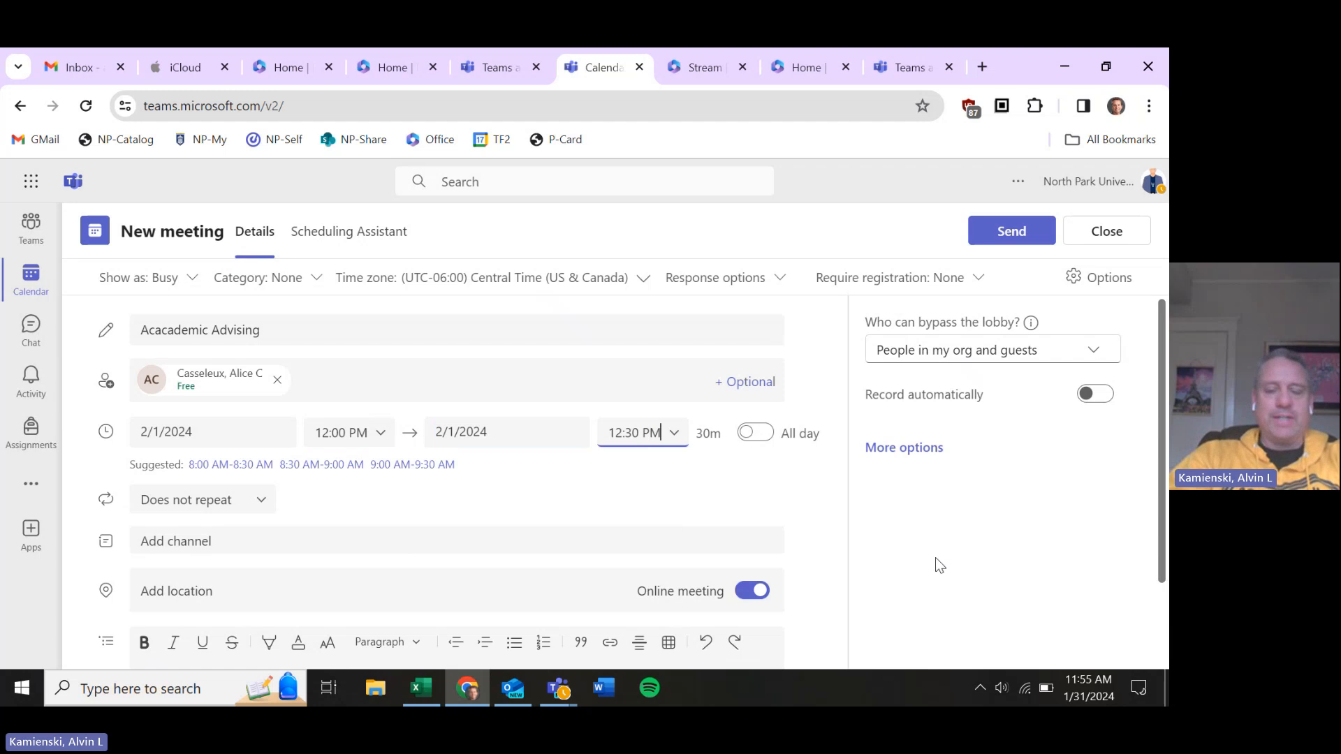
{"action": "key", "text": "BackSpace"}
{"action": "key", "text": "BackSpace"}
{"action": "type", "text": "15"}
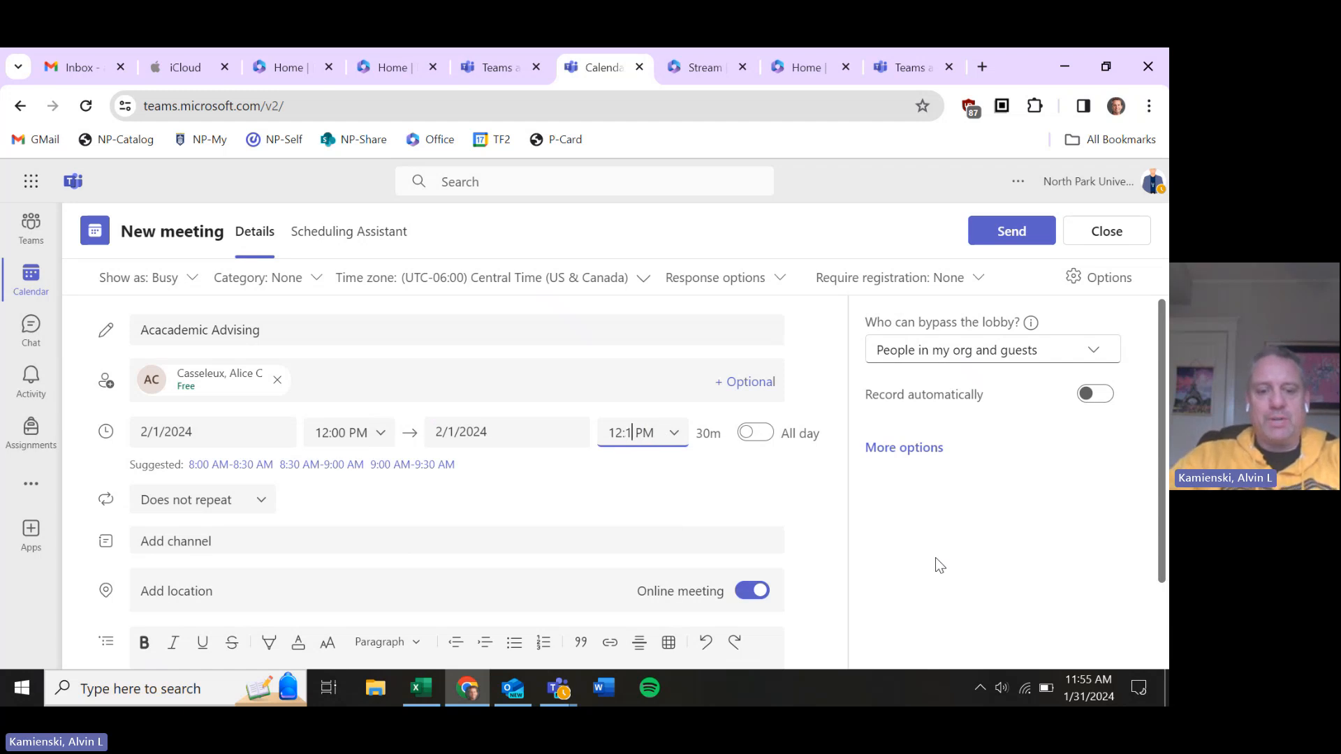
{"action": "key", "text": "Tab"}
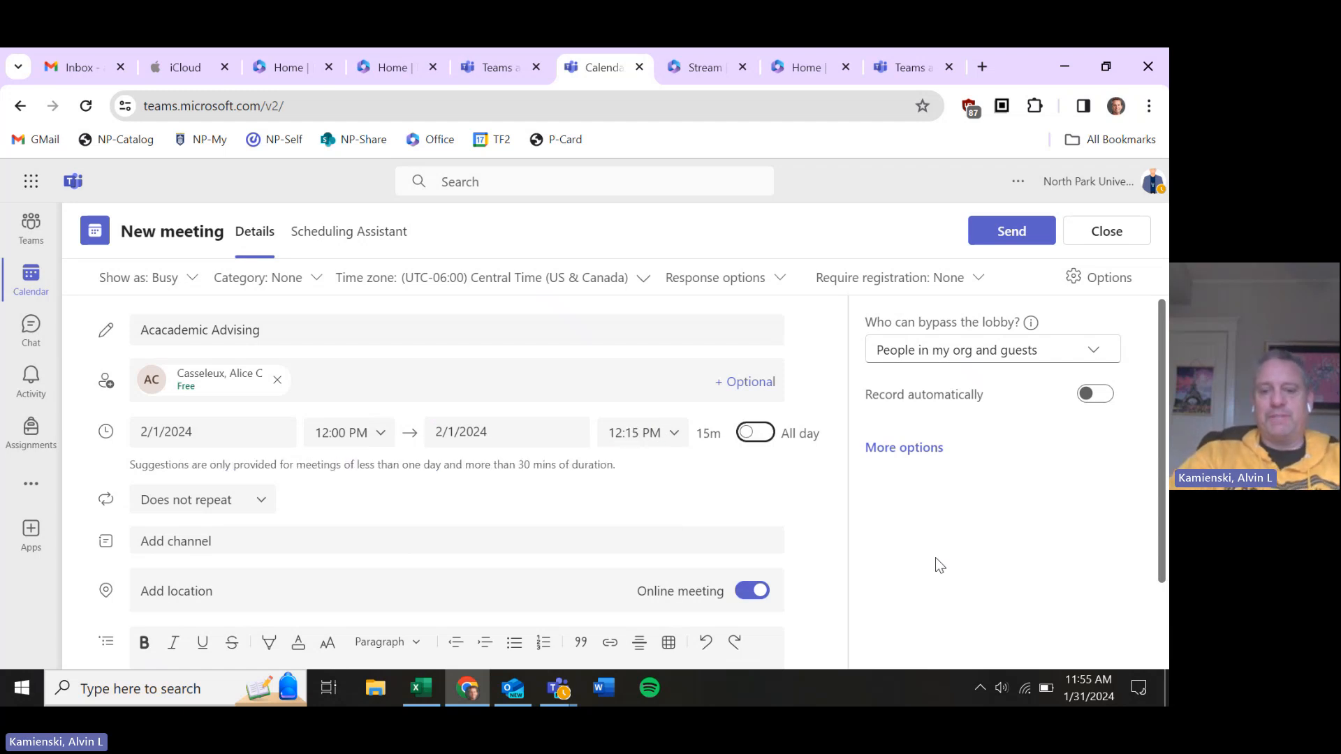
{"action": "scroll", "coordinate": [936, 558], "scroll_direction": "down", "scroll_amount": 1}
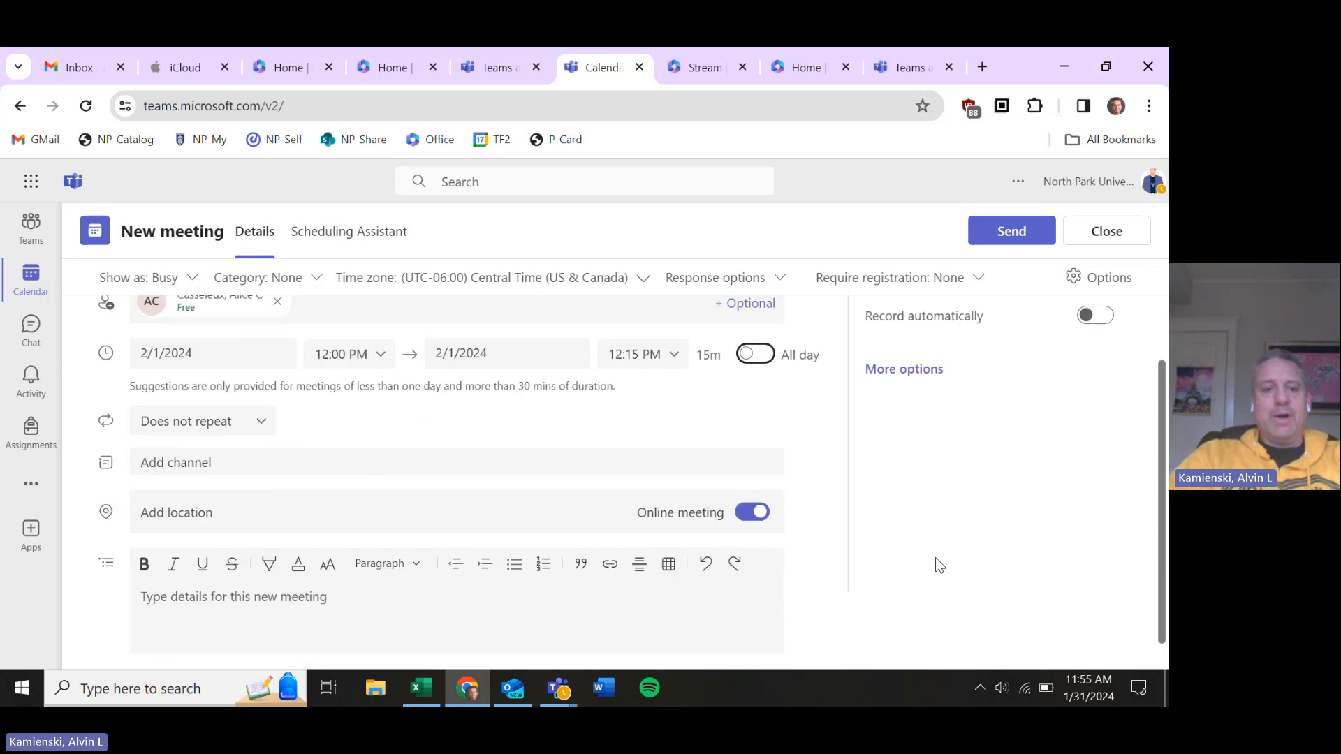
{"action": "scroll", "coordinate": [935, 558], "scroll_direction": "down", "scroll_amount": 1}
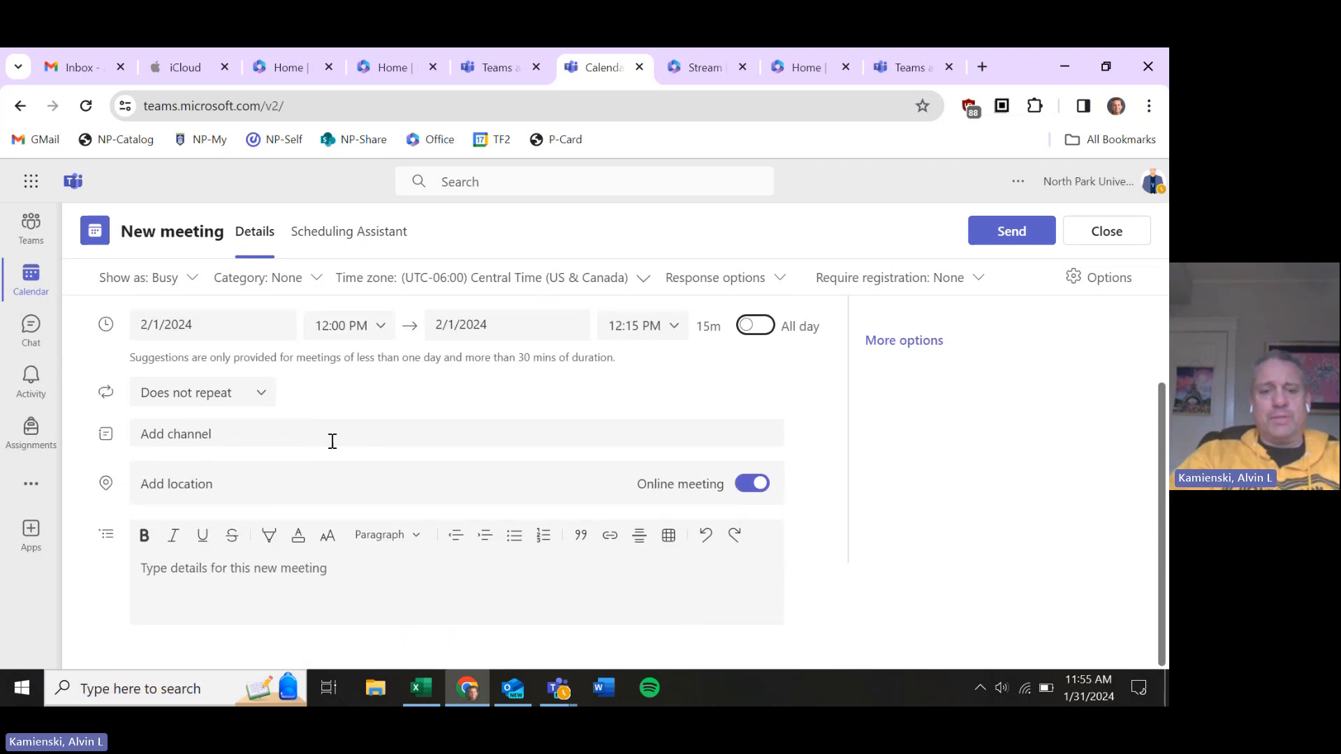
{"action": "left_click", "coordinate": [754, 483]}
{"action": "left_click", "coordinate": [463, 478]}
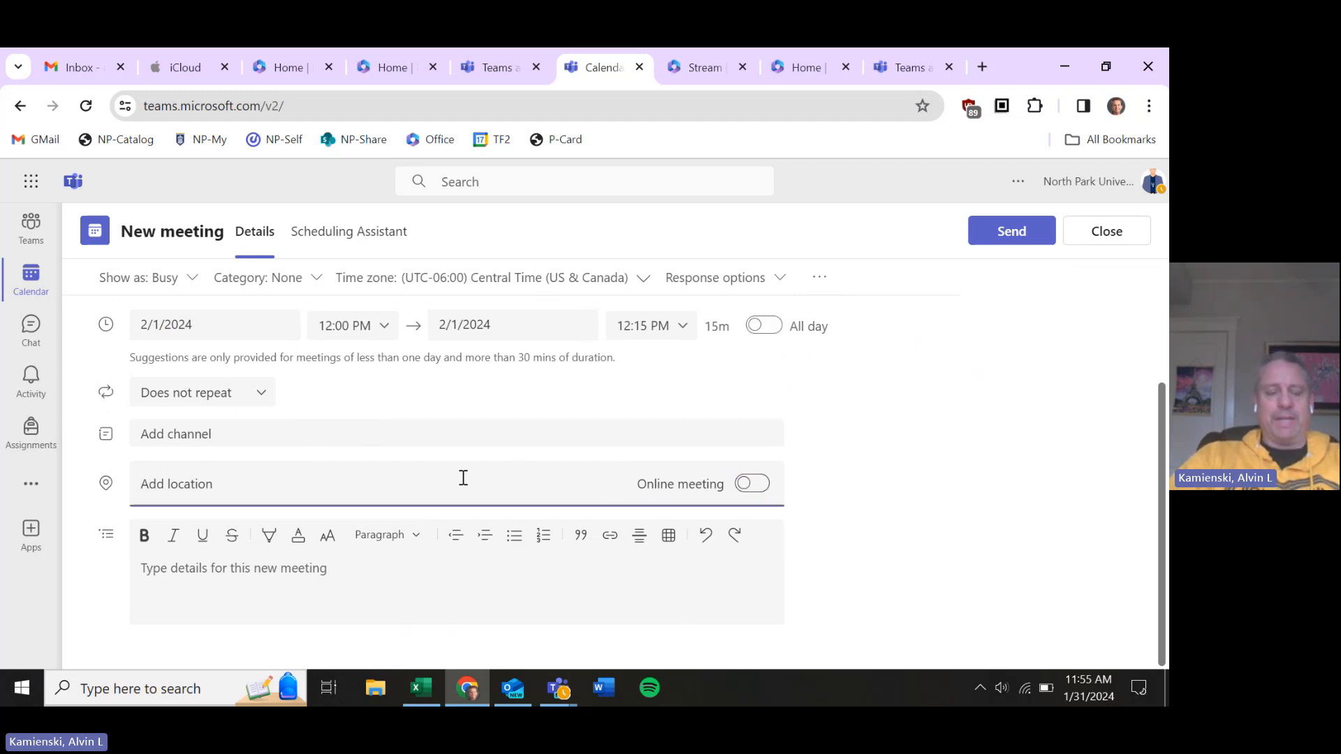
{"action": "type", "text": "Slss"}
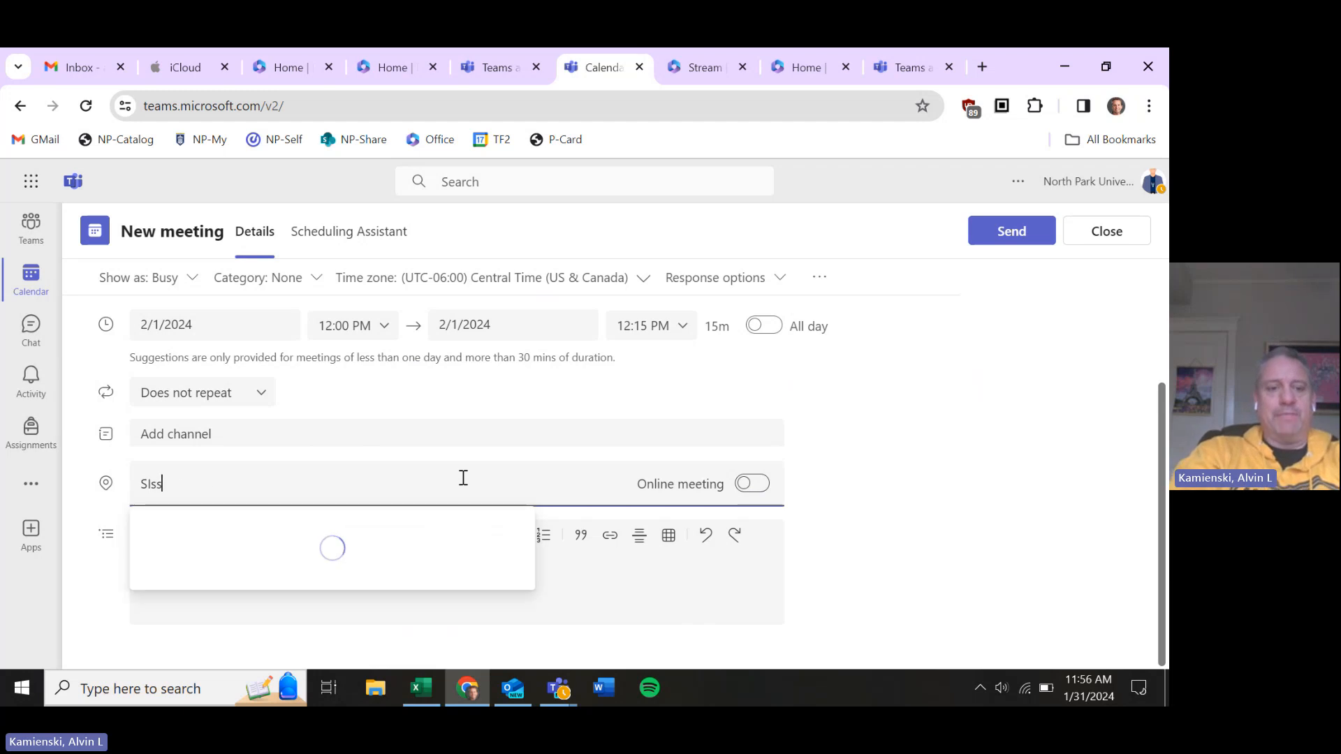
{"action": "type", "text": "y's"}
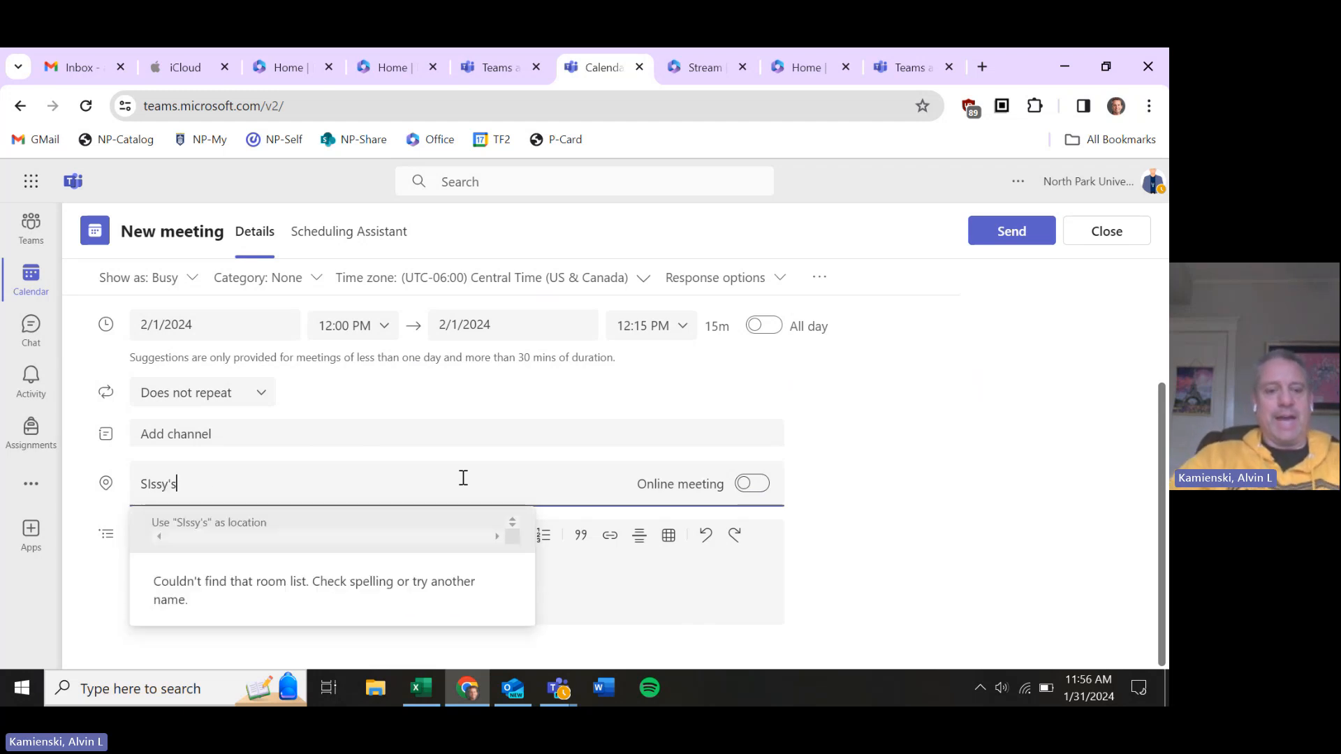
{"action": "type", "text": " Sn"}
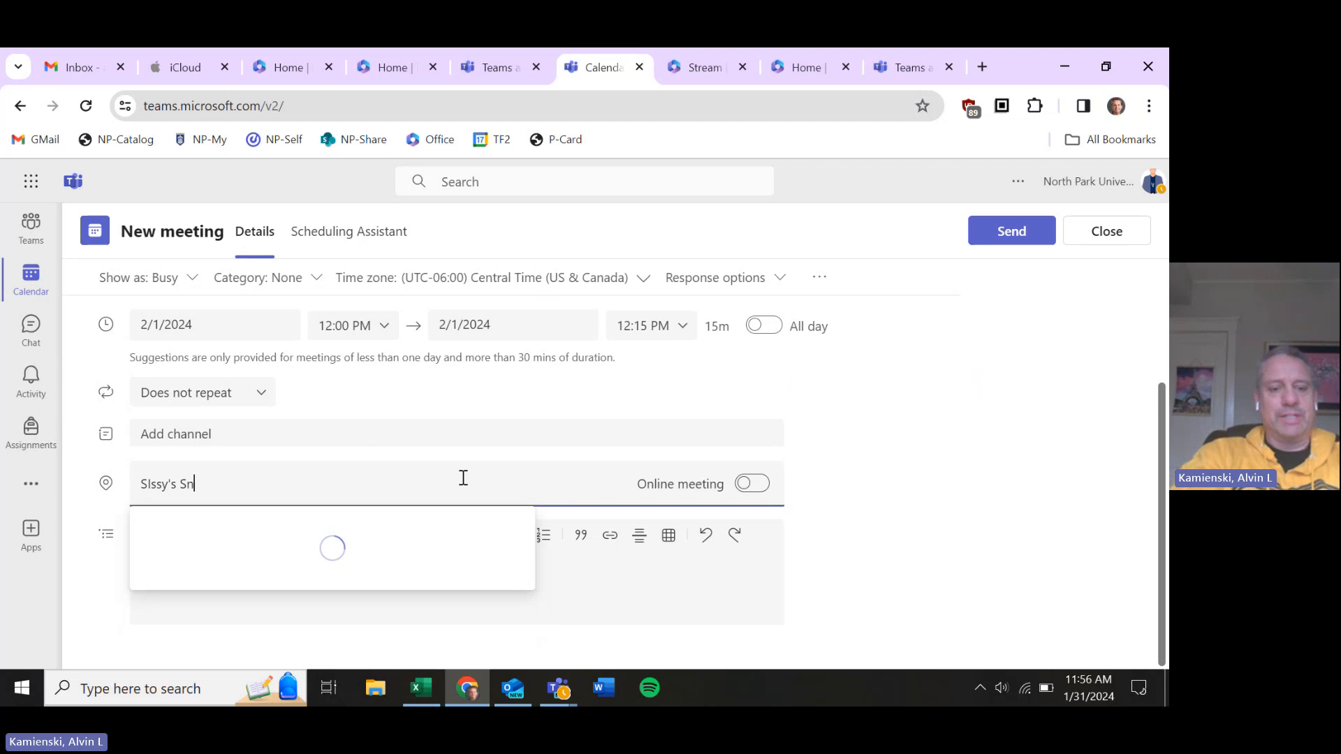
{"action": "key", "text": "BackSpace"}
{"action": "key", "text": "BackSpace"}
{"action": "key", "text": "BackSpace"}
{"action": "key", "text": "BackSpace"}
{"action": "key", "text": "BackSpace"}
{"action": "key", "text": "BackSpace"}
{"action": "key", "text": "BackSpace"}
{"action": "key", "text": "BackSpace"}
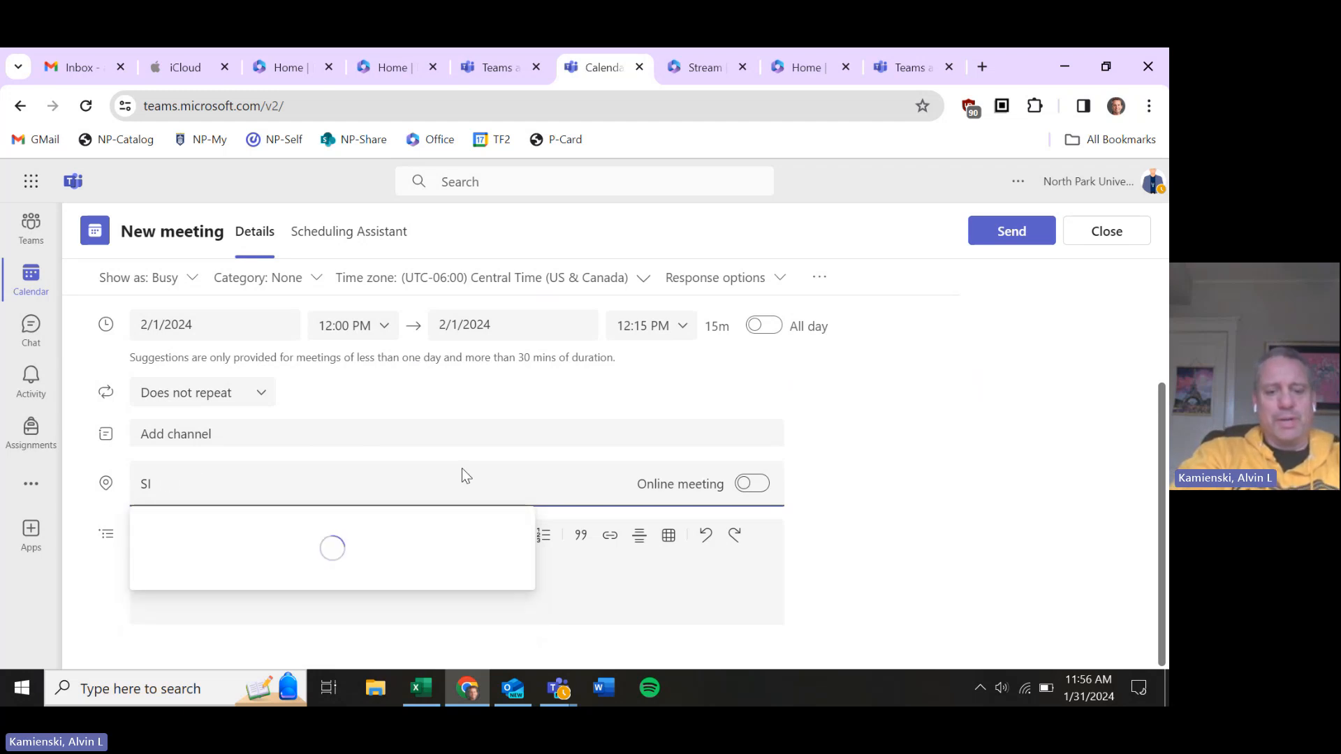
{"action": "key", "text": "BackSpace"}
{"action": "type", "text": "5045"}
{"action": "key", "text": "BackSpace"}
{"action": "key", "text": "BackSpace"}
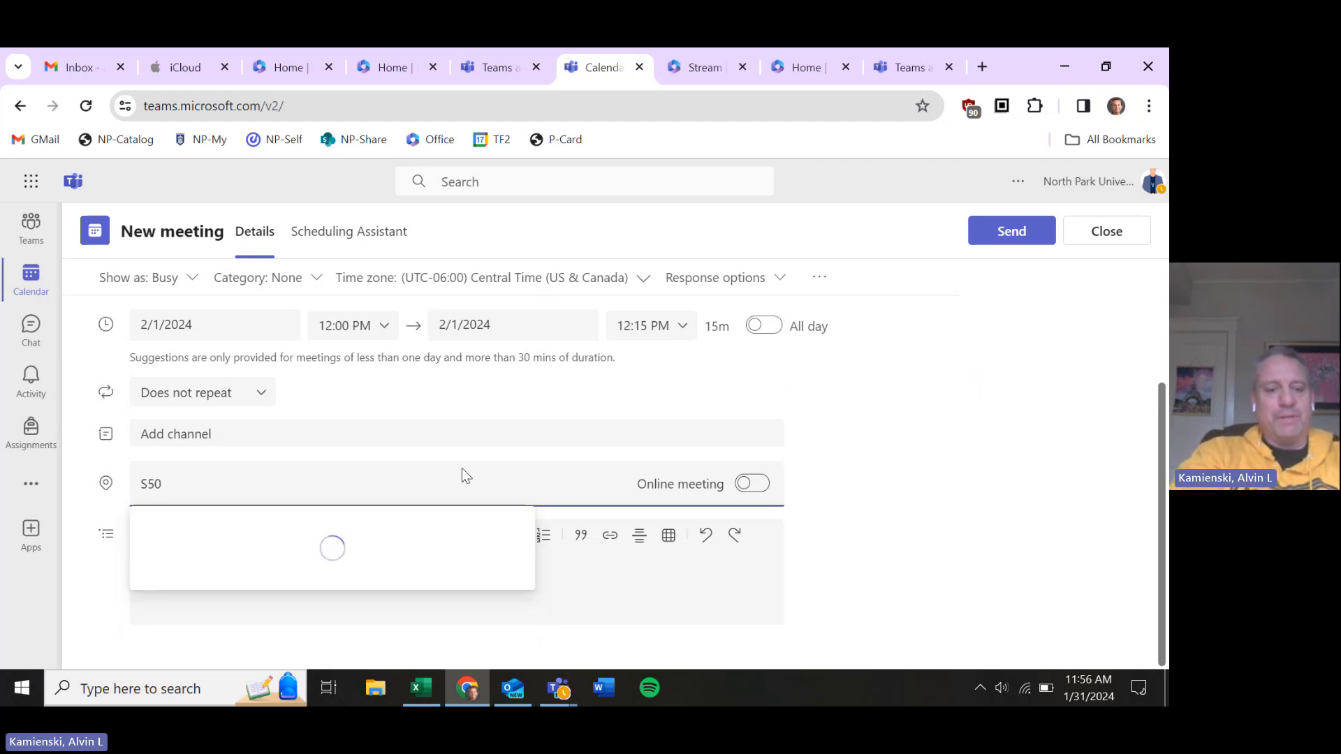
{"action": "key", "text": "BackSpace"}
{"action": "key", "text": "BackSpace"}
{"action": "key", "text": "BackSpace"}
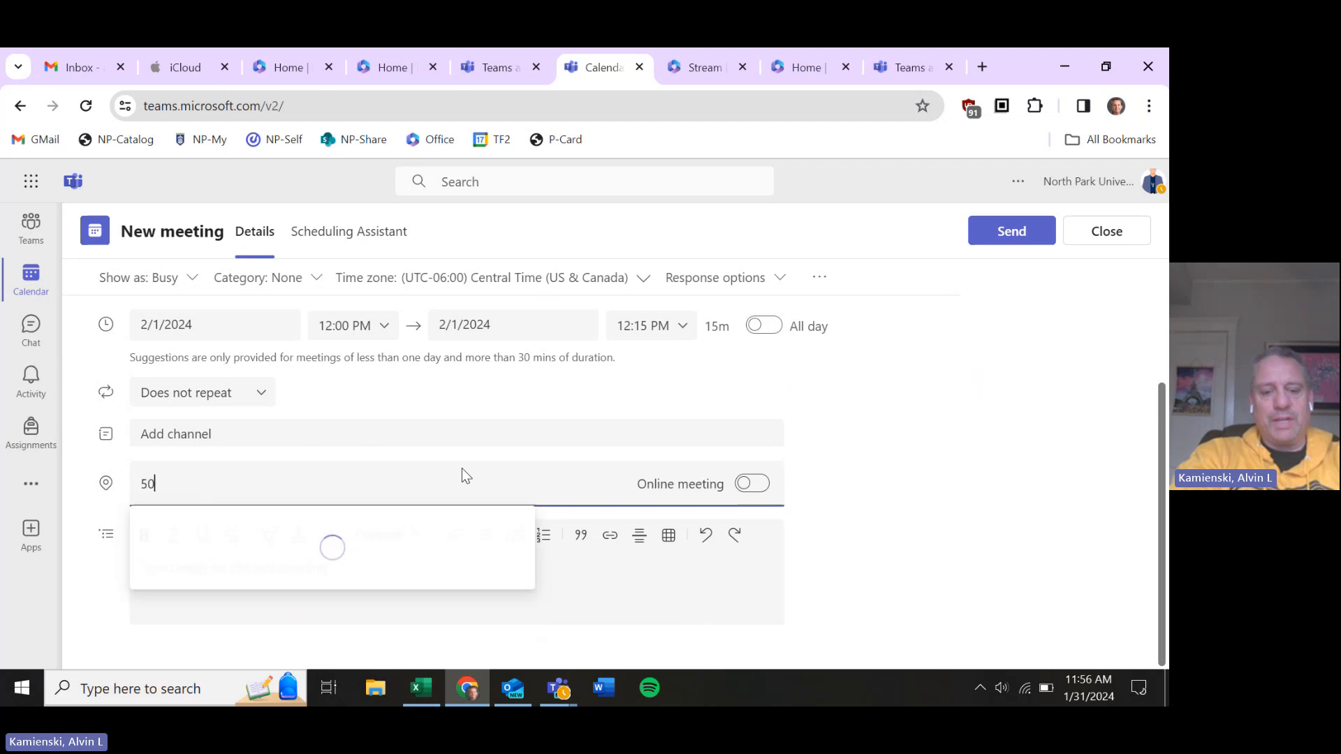
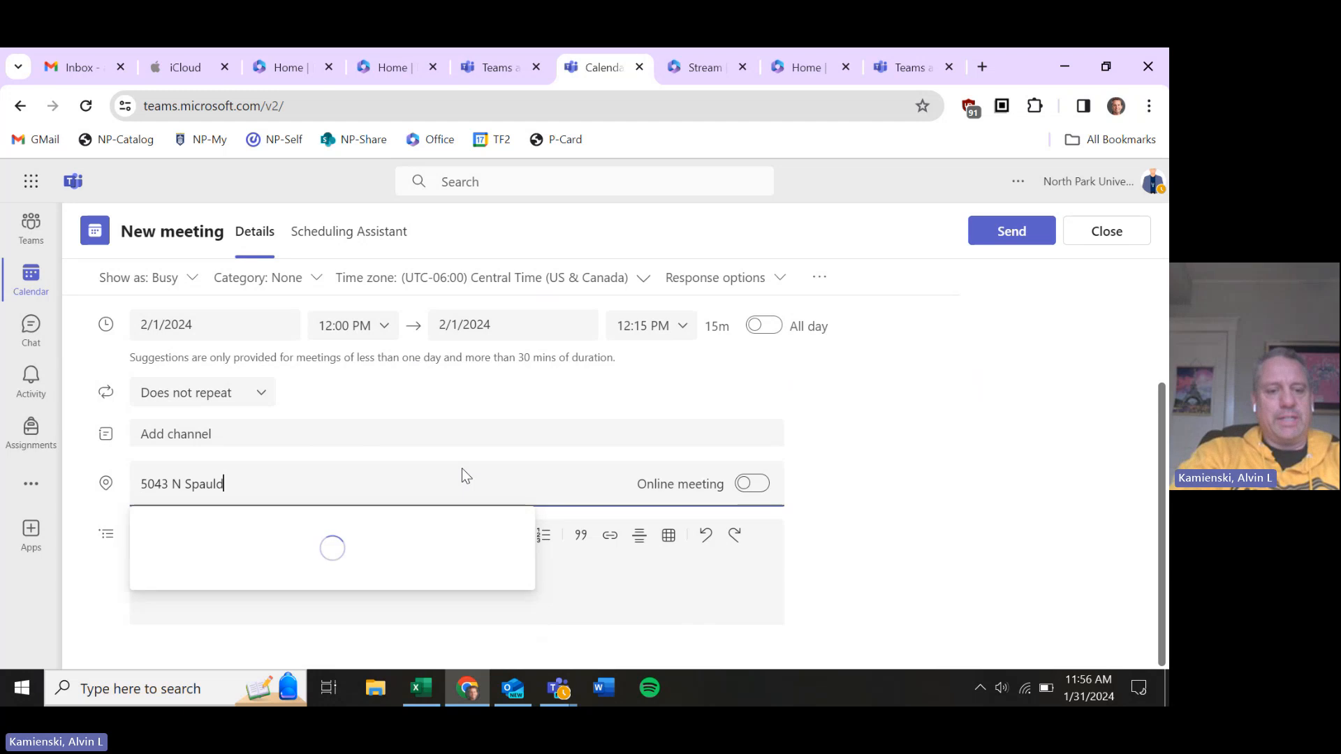
{"action": "key", "text": "Return"}
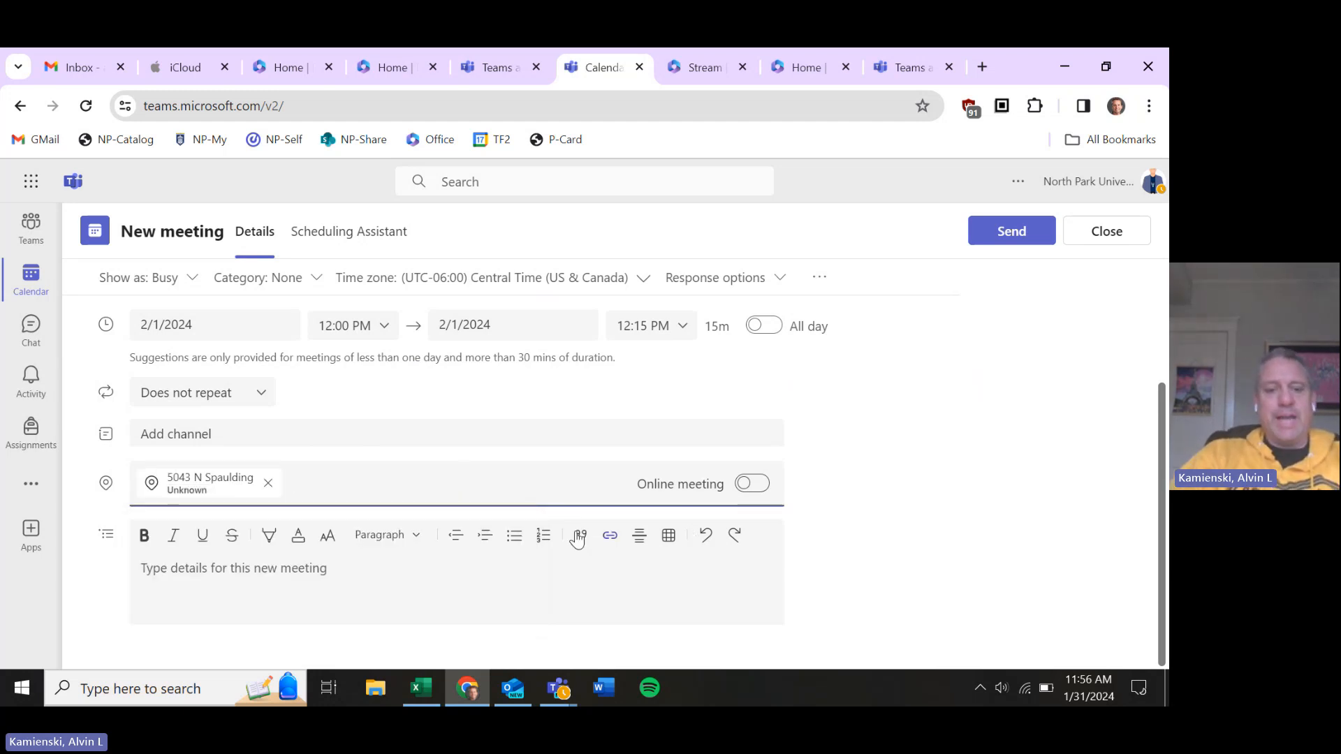
Type the agenda 'AGENDA', '1. Discuss your next semester classes', '2. Internships' into the meeting details
{"action": "left_click", "coordinate": [471, 591]}
{"action": "key", "text": "Caps_Lock"}
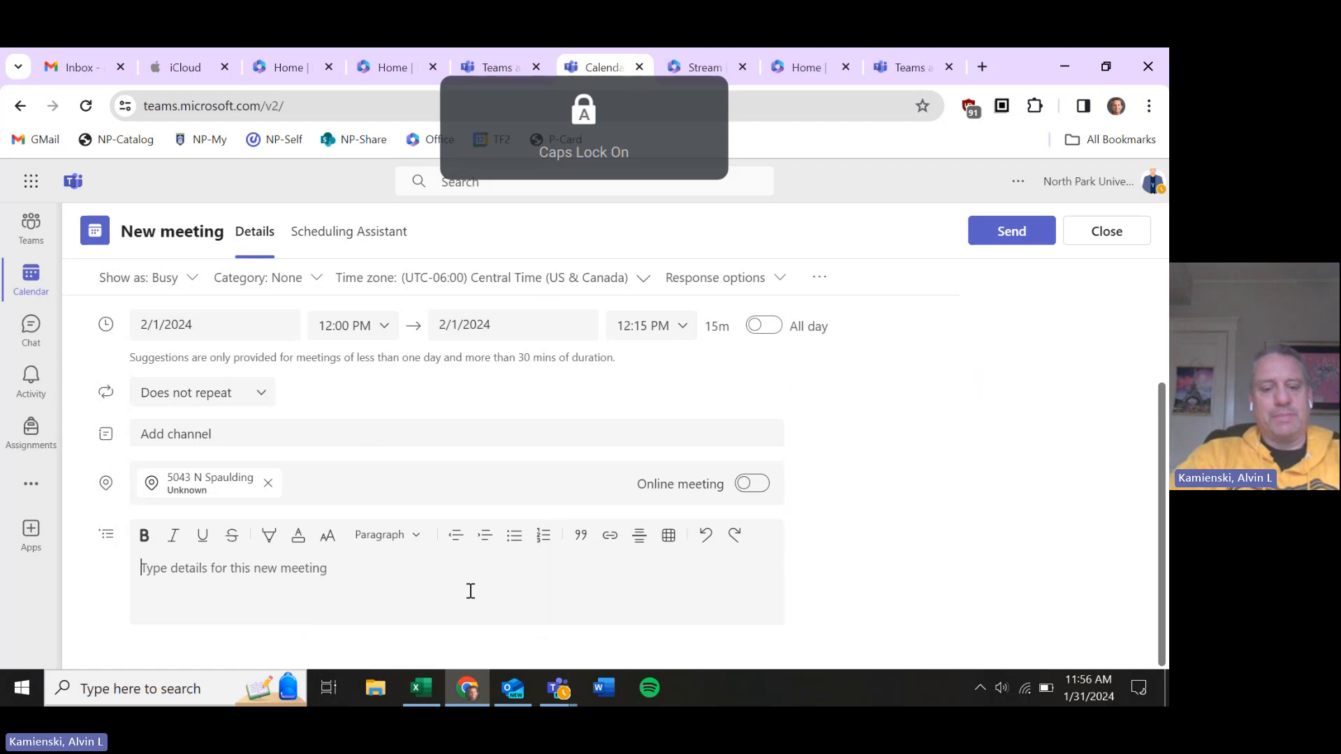
{"action": "type", "text": "AGENDA"}
{"action": "key", "text": "Caps_Lock"}
{"action": "key", "text": "Return"}
{"action": "type", "text": "1/"}
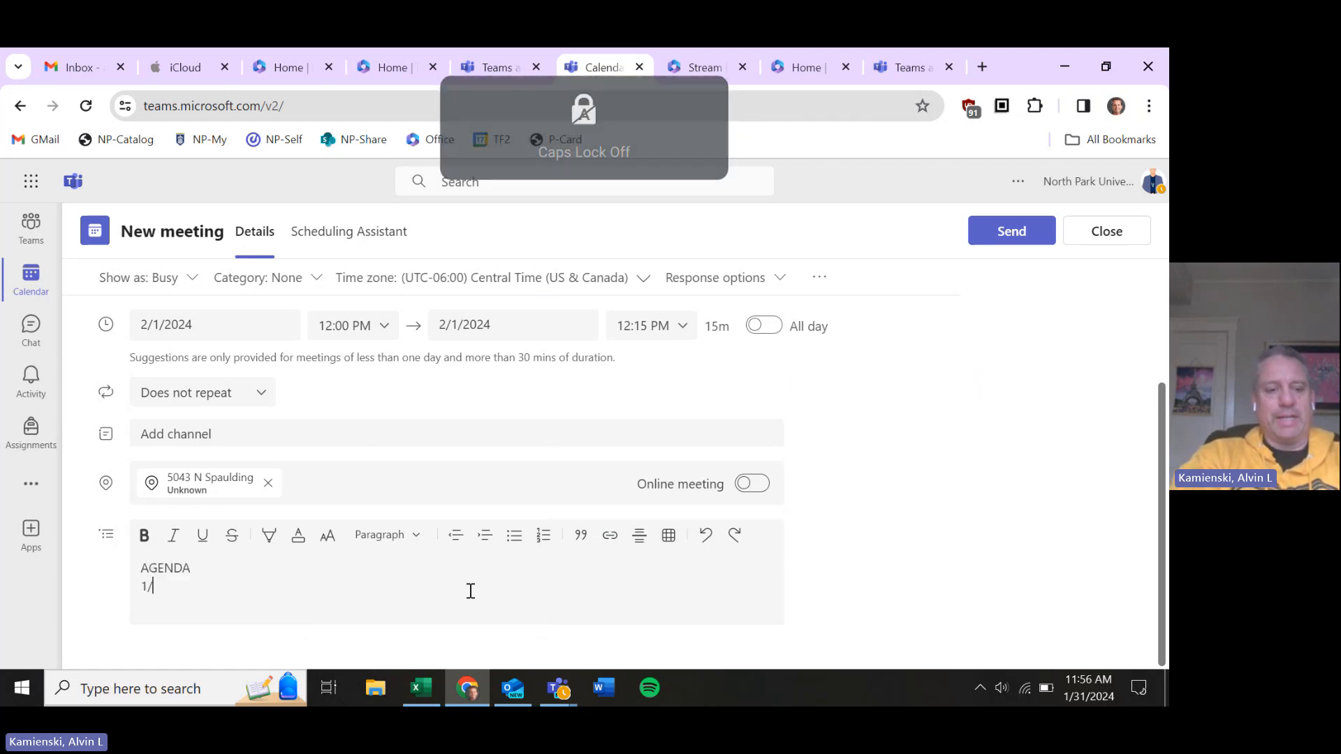
{"action": "type", "text": ". Disc"}
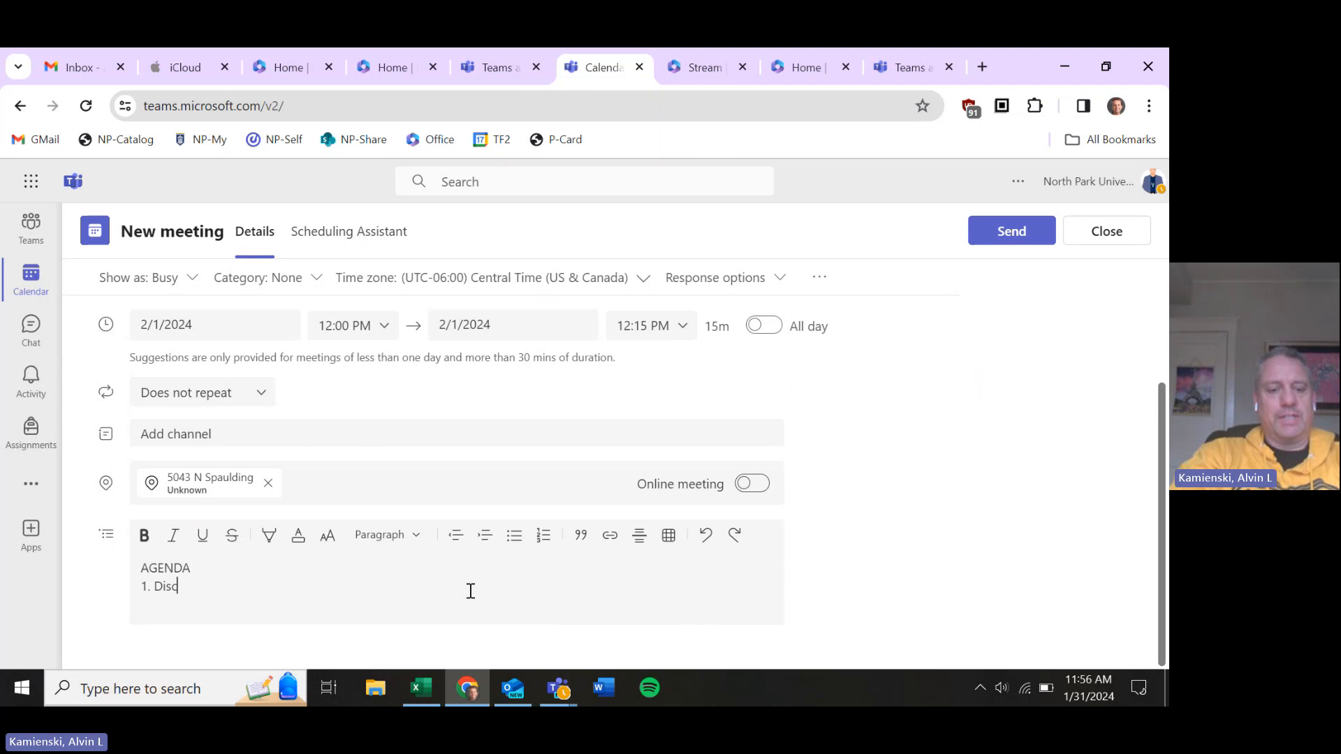
{"action": "type", "text": "uss your net"}
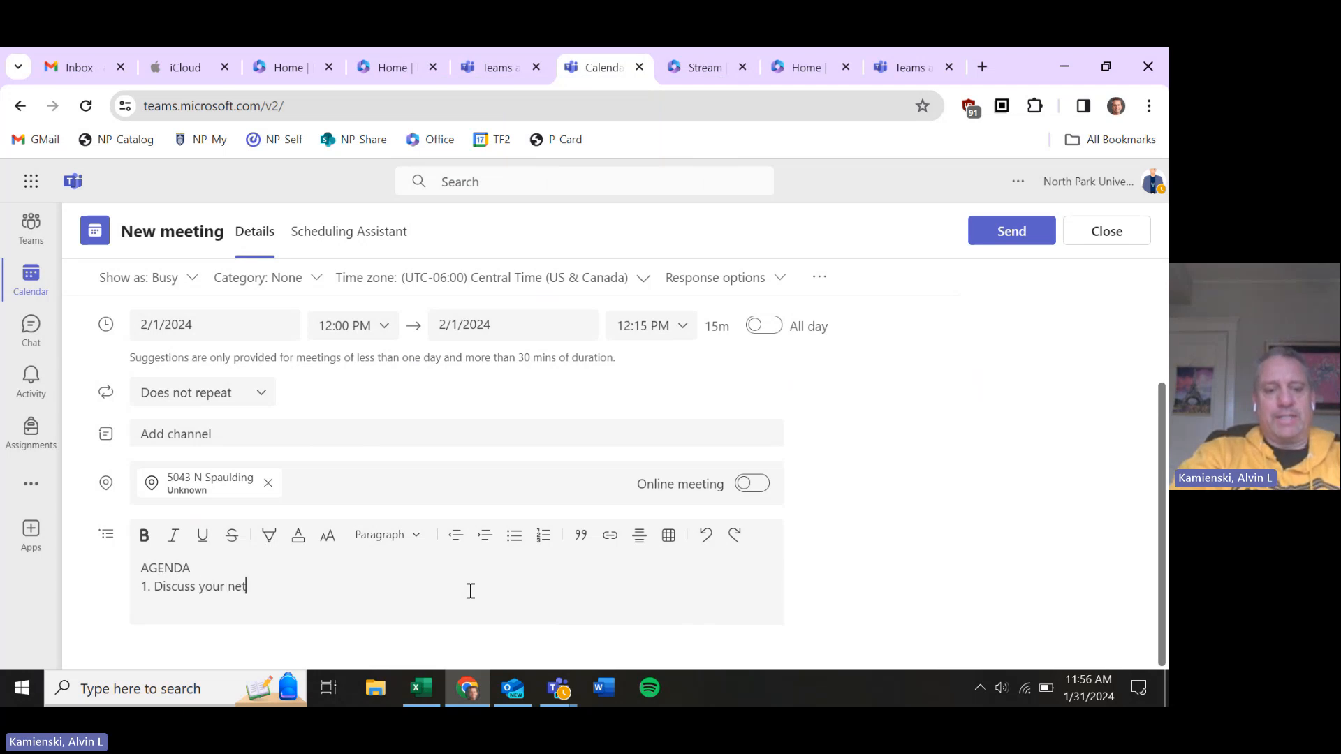
{"action": "key", "text": "BackSpace"}
{"action": "type", "text": "xt "}
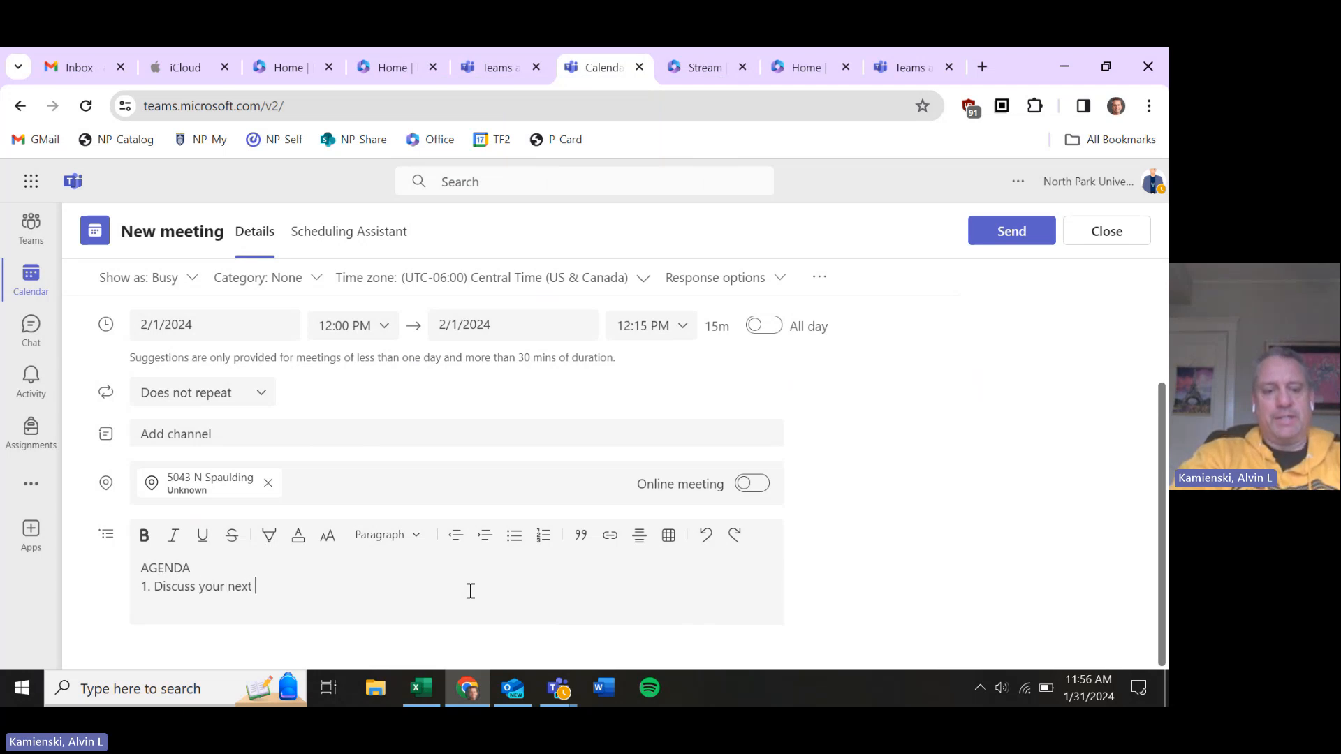
{"action": "type", "text": "semester cla"}
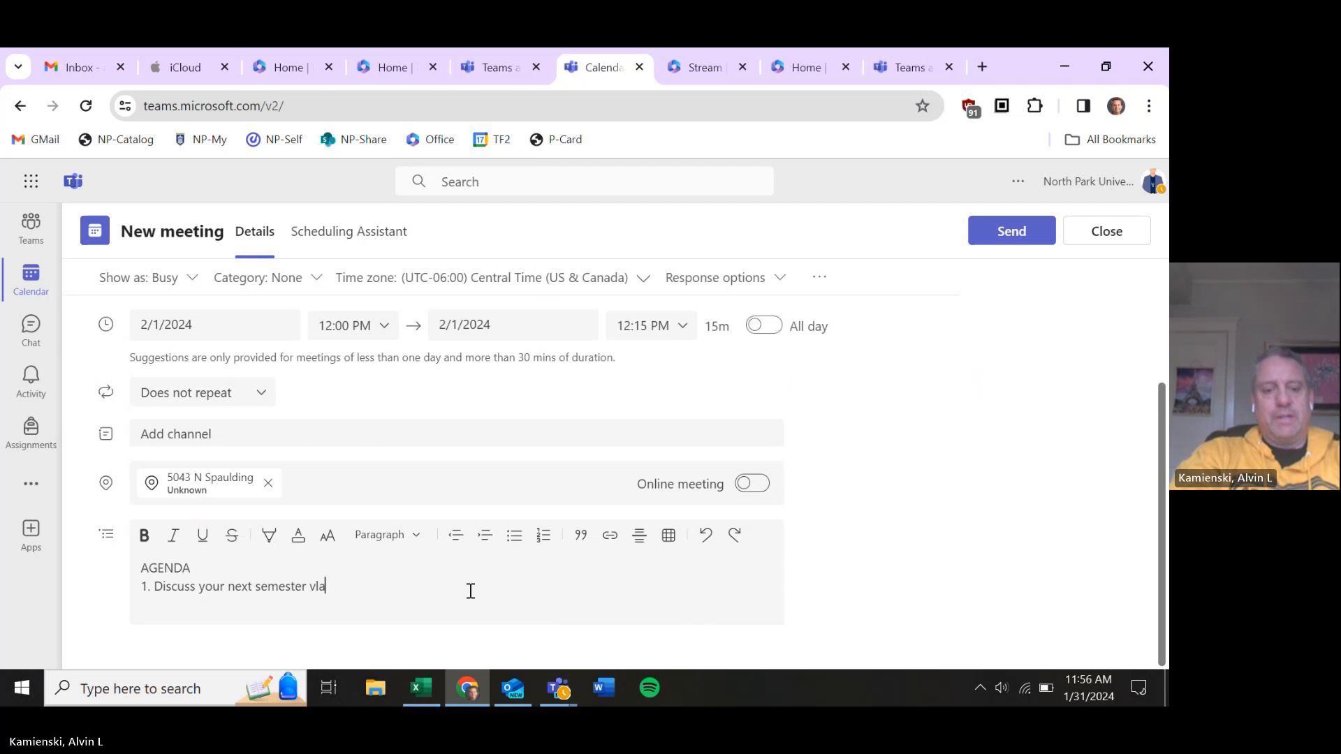
{"action": "key", "text": "BackSpace"}
{"action": "key", "text": "BackSpace"}
{"action": "key", "text": "BackSpace"}
{"action": "type", "text": "classes"}
{"action": "key", "text": "Return"}
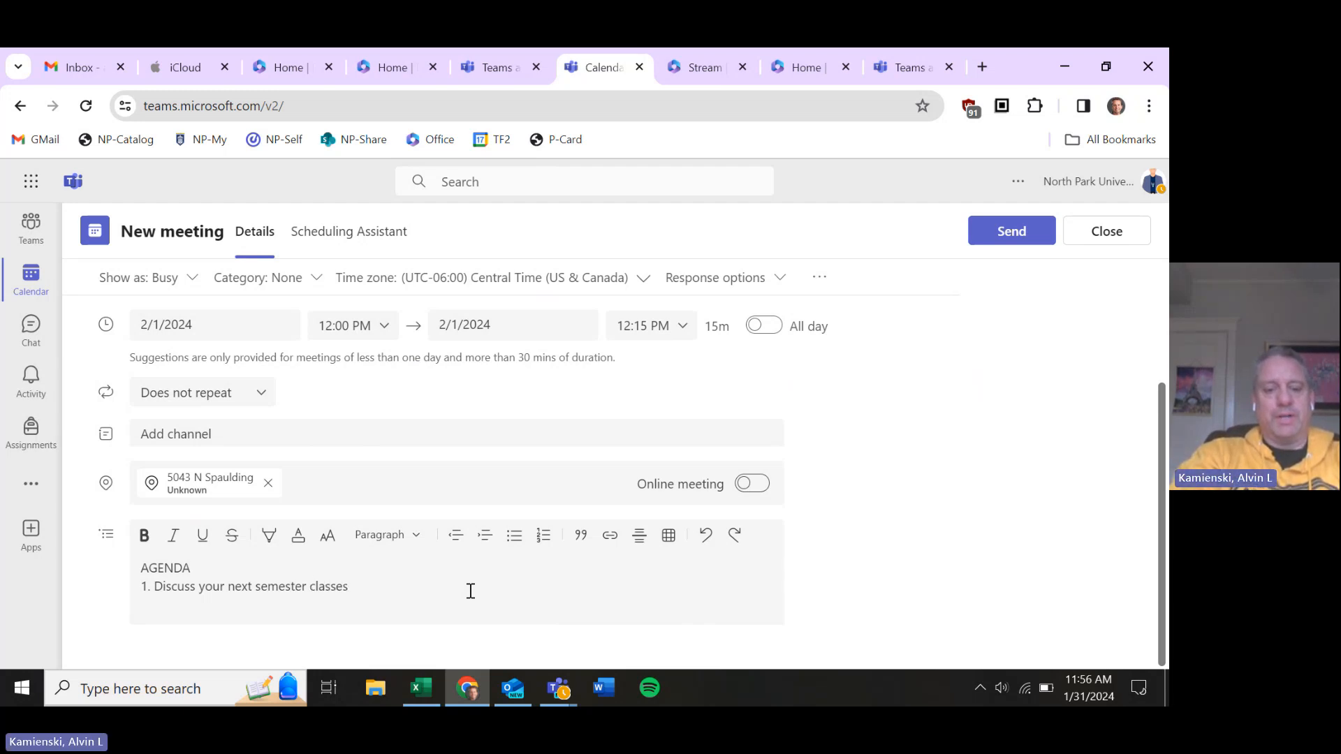
{"action": "type", "text": "2"}
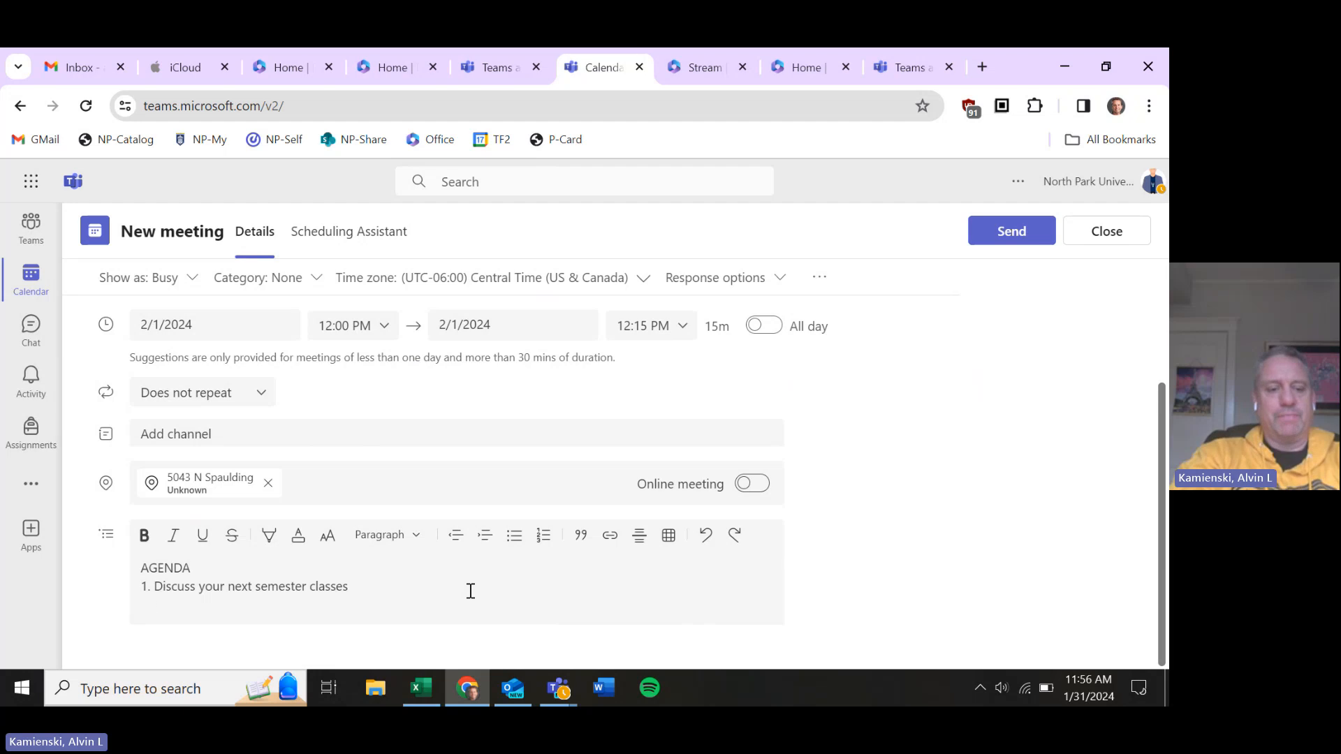
{"action": "type", "text": ". Internships"}
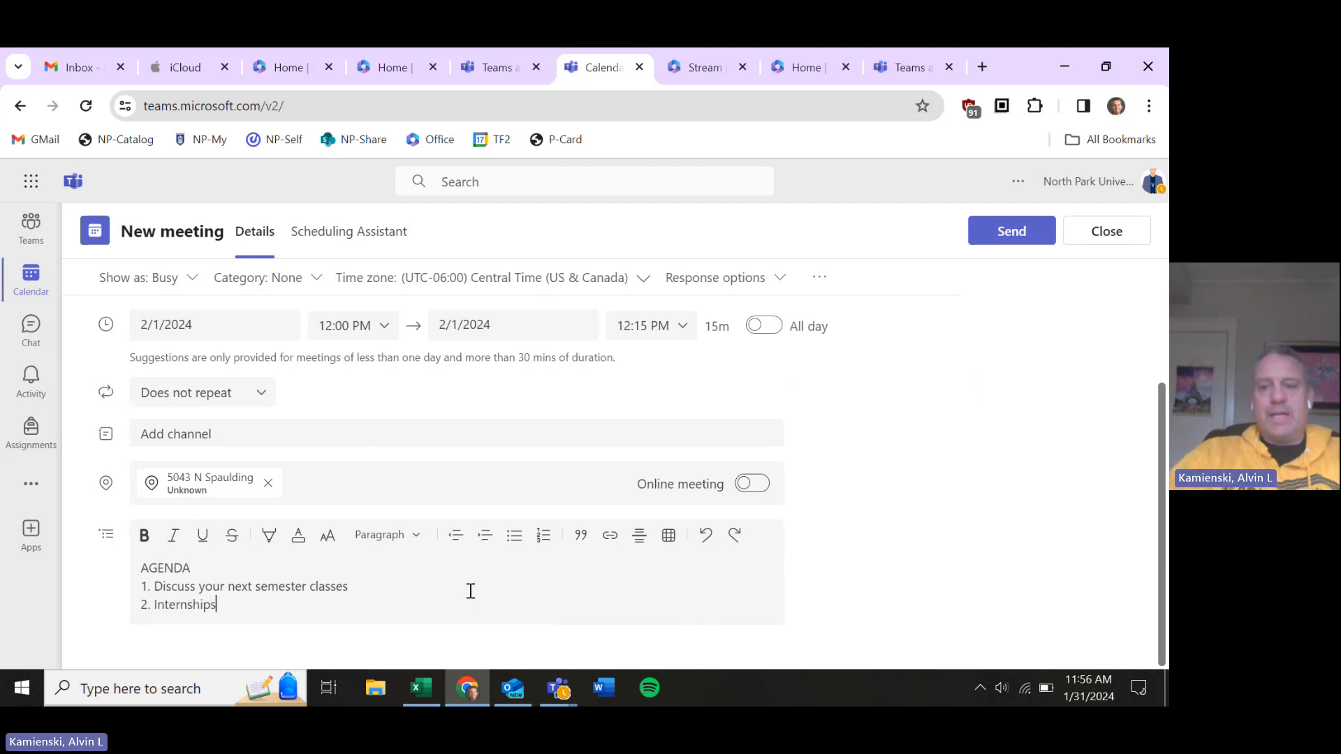